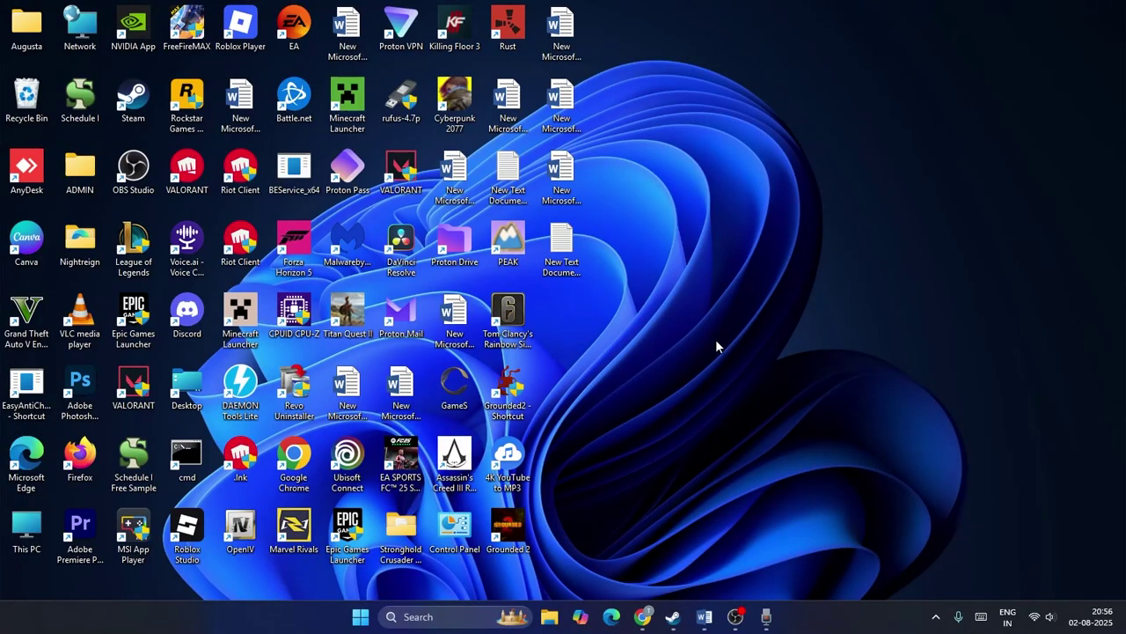
Read Step 1, 'Uninstall and reinstall BattlEye', in the Word guide, then open Siege X's options in Steam.
{"action": "left_click", "coordinate": [673, 616]}
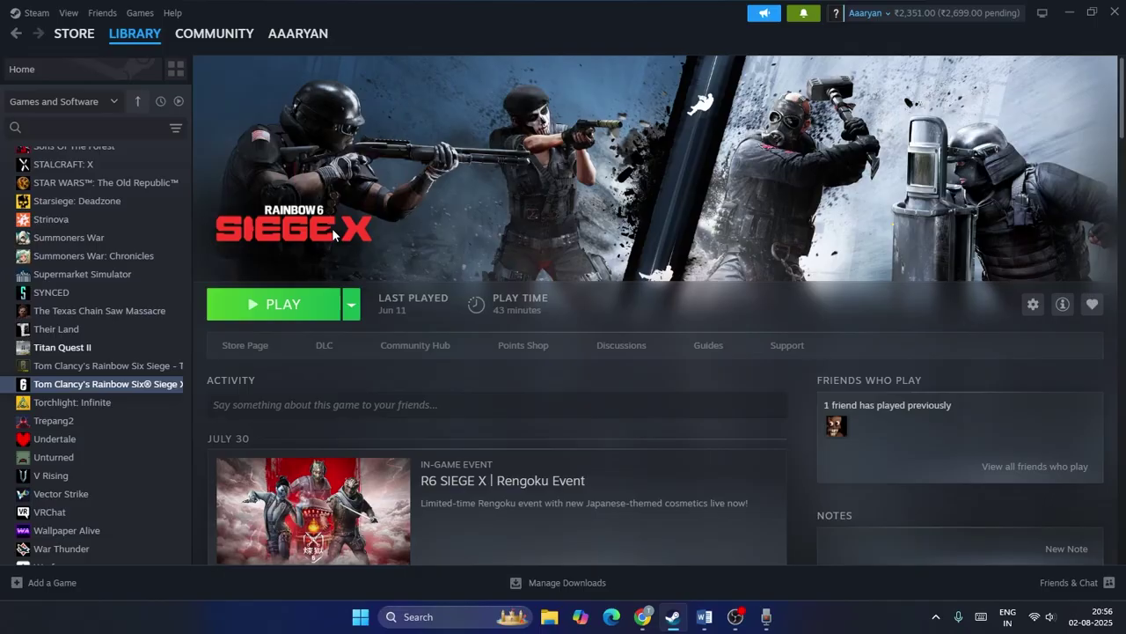
{"action": "key", "text": "alt+Tab"}
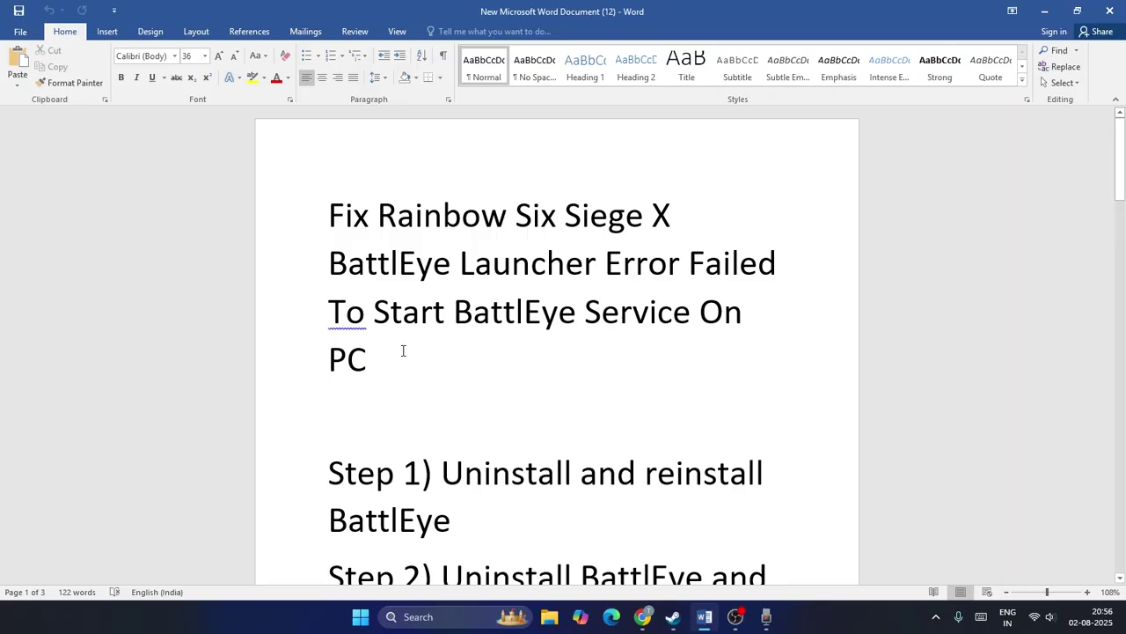
{"action": "scroll", "coordinate": [506, 333], "scroll_direction": "down", "scroll_amount": 5}
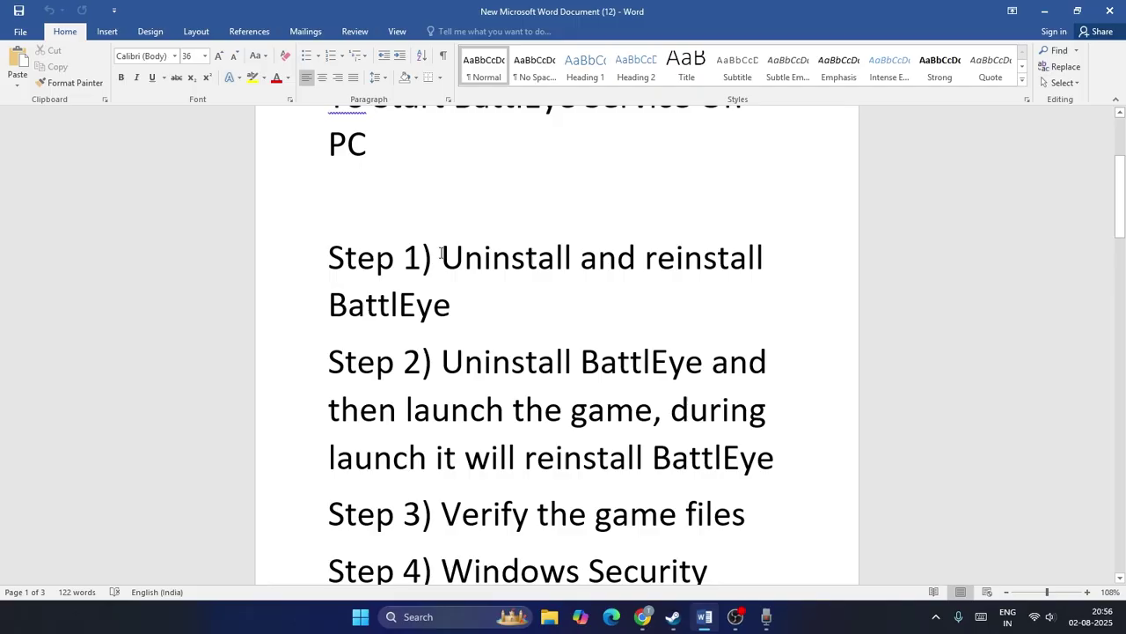
{"action": "left_click_drag", "start_coordinate": [441, 257], "coordinate": [576, 315]}
{"action": "left_click", "coordinate": [576, 314]}
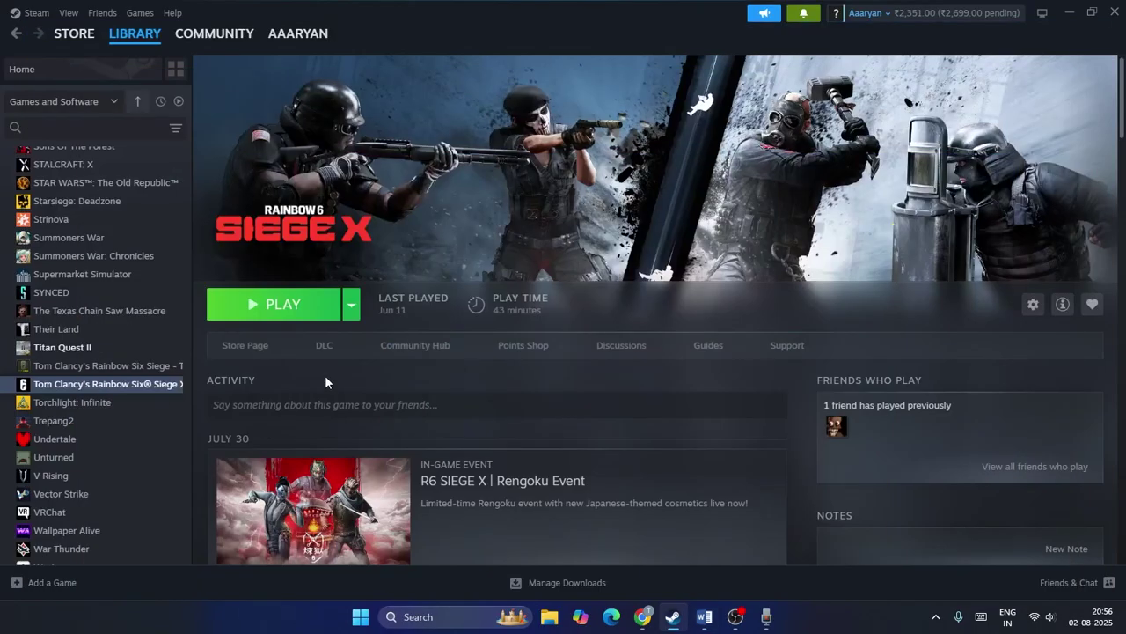
{"action": "right_click", "coordinate": [123, 388]}
Browse Rainbow Six Siege X's local files and open its BattlEye folder.
{"action": "mouse_move", "coordinate": [167, 470]}
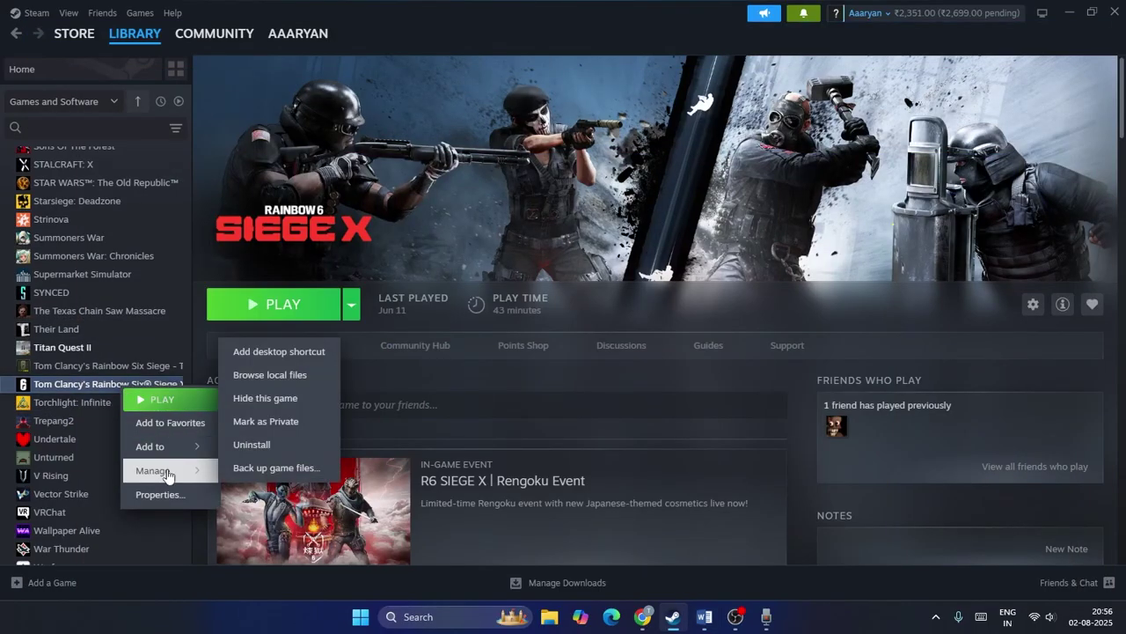
{"action": "left_click", "coordinate": [322, 379]}
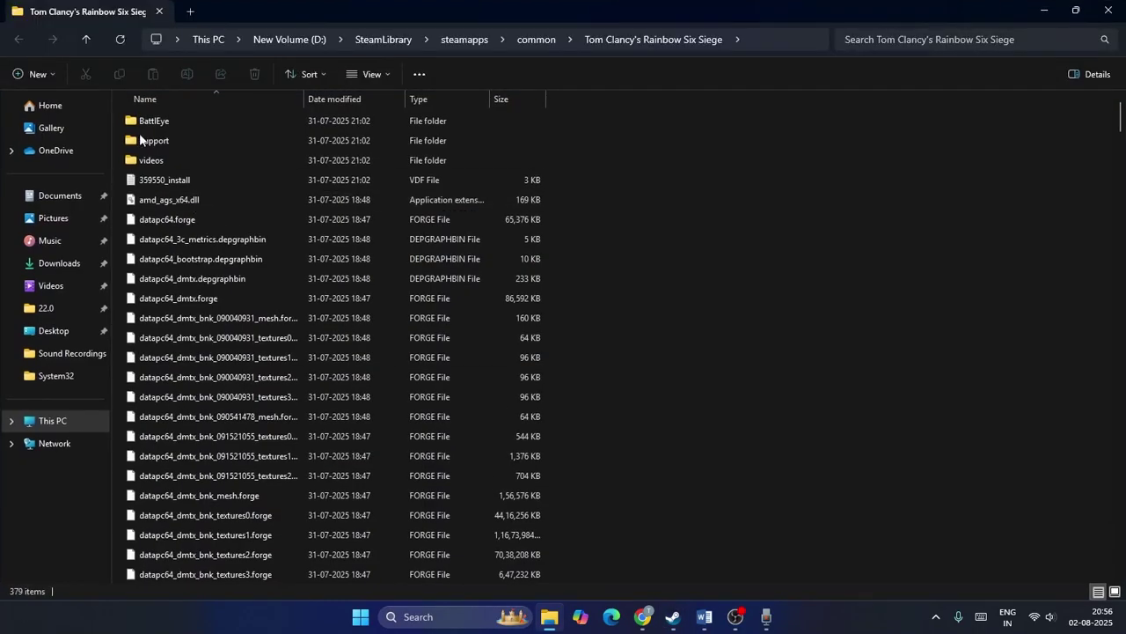
{"action": "double_click", "coordinate": [156, 125]}
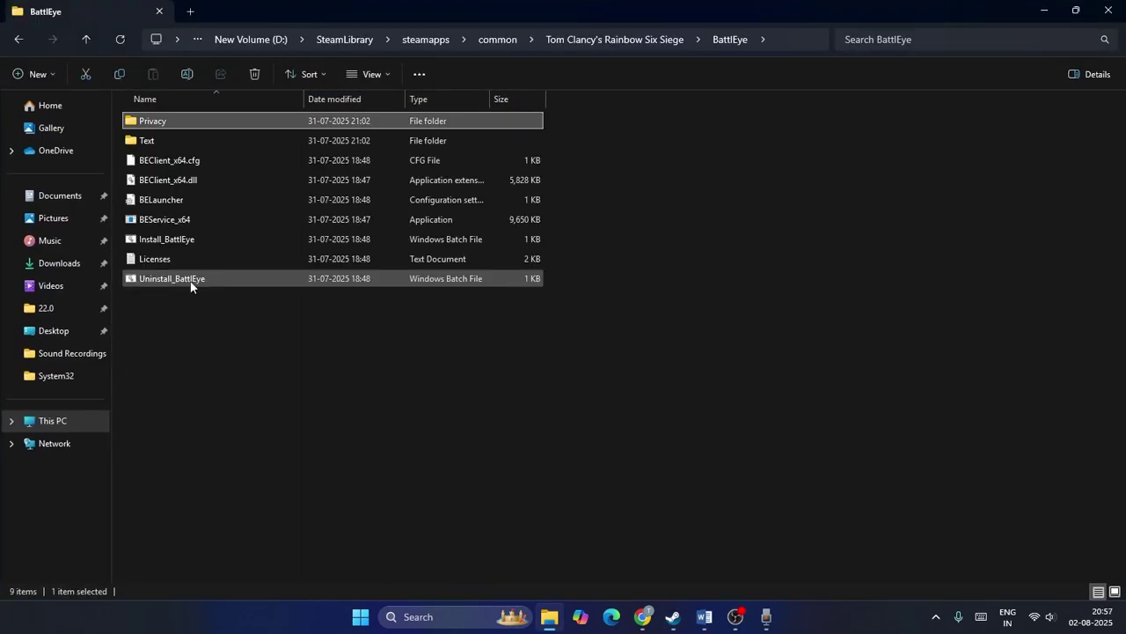
Run Uninstall_BattlEye as administrator, then bring up the options for Install_BattlEye.
{"action": "left_click", "coordinate": [171, 279]}
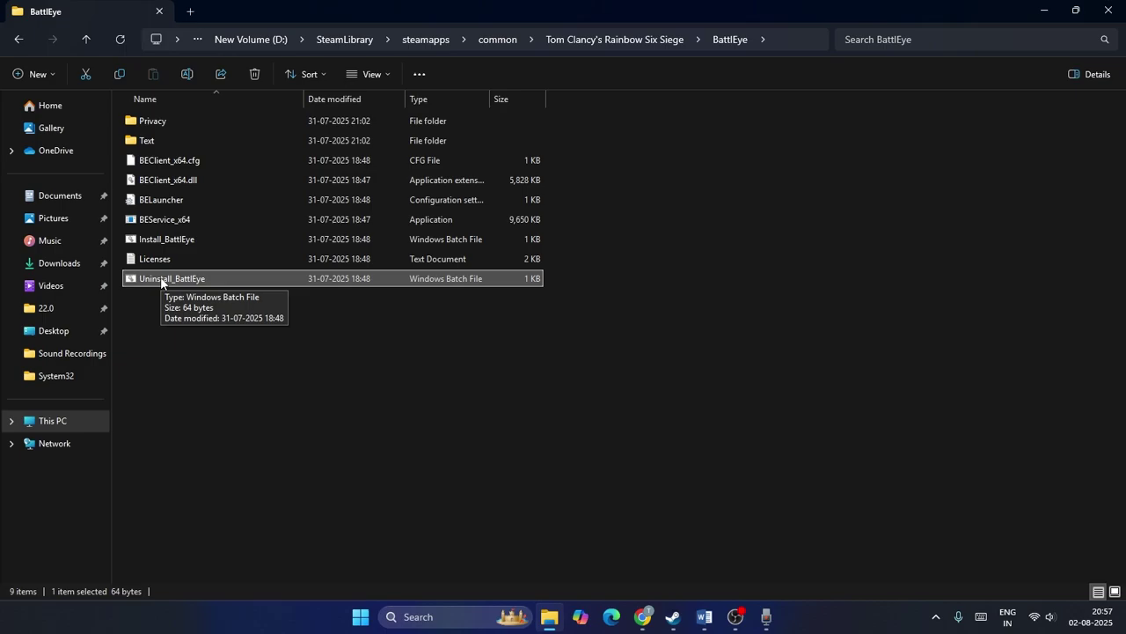
{"action": "right_click", "coordinate": [160, 278]}
{"action": "left_click", "coordinate": [234, 333]}
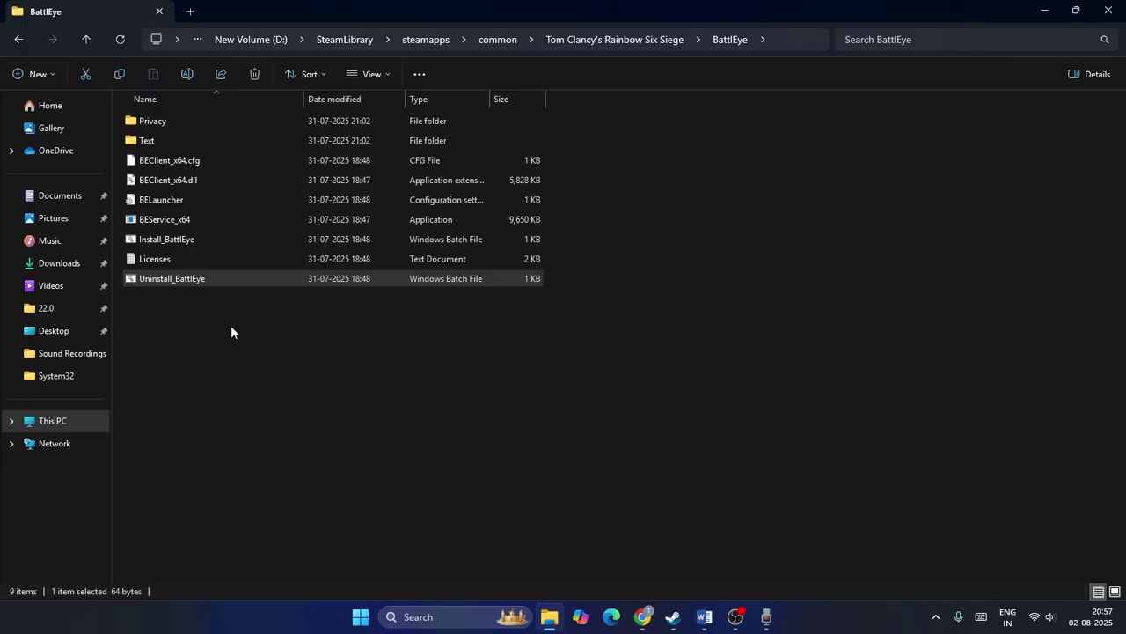
{"action": "left_click", "coordinate": [156, 243]}
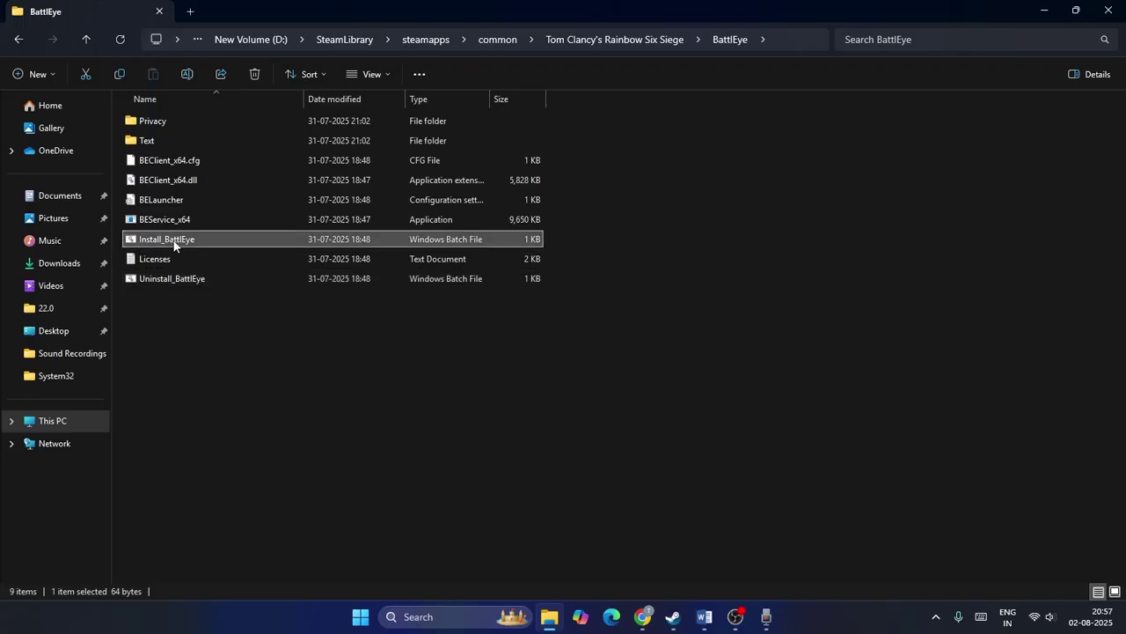
{"action": "right_click", "coordinate": [174, 243]}
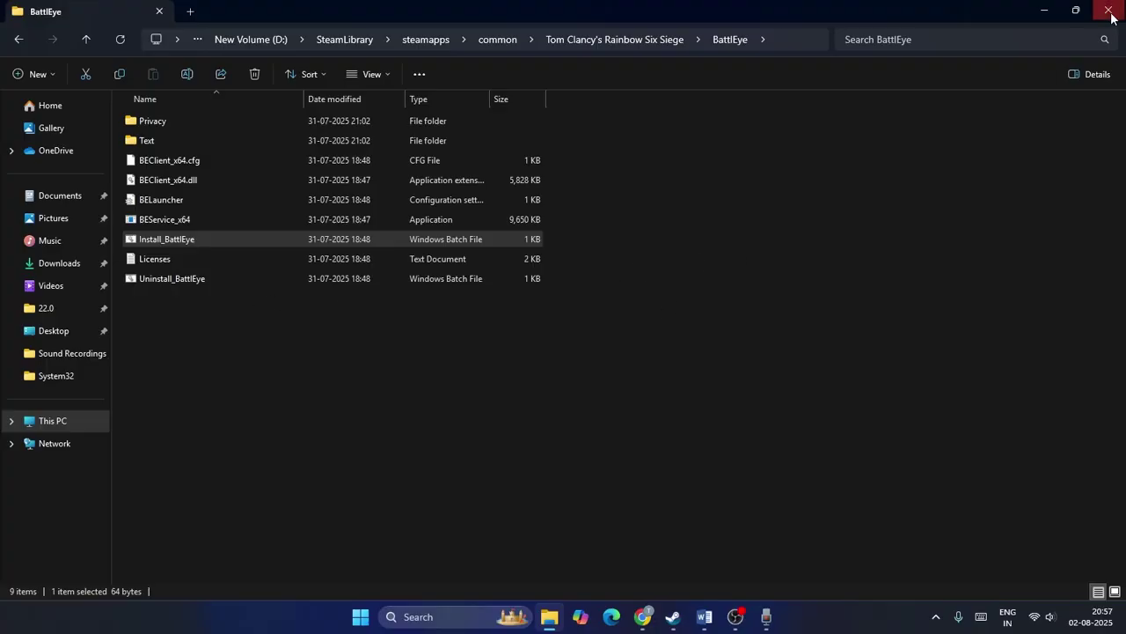
{"action": "left_click", "coordinate": [1111, 18]}
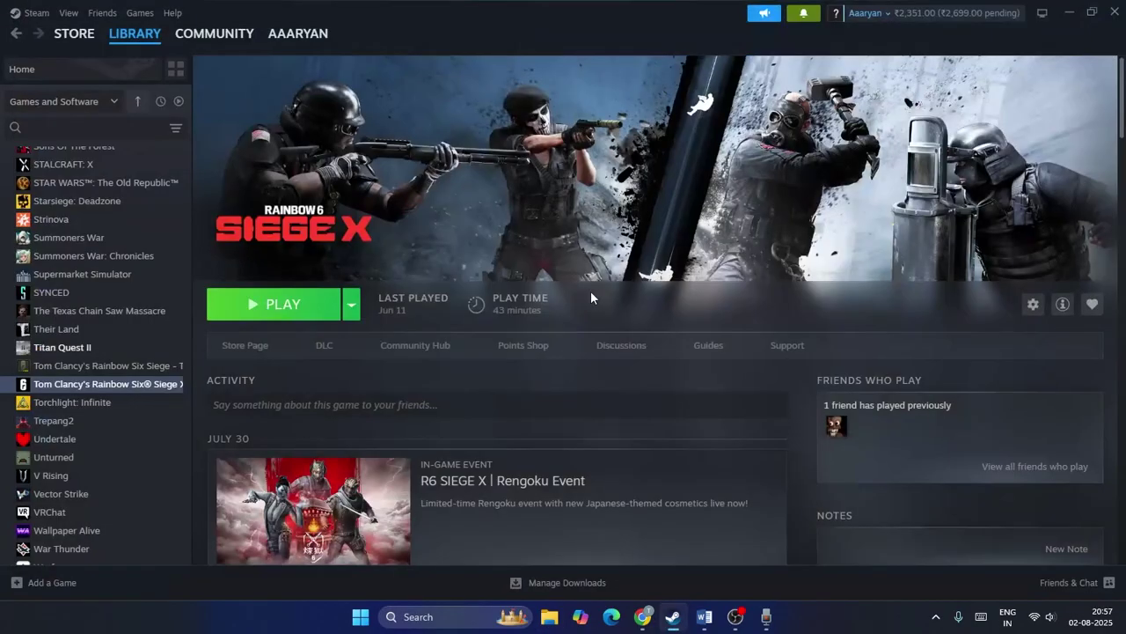
{"action": "left_click", "coordinate": [704, 616]}
{"action": "scroll", "coordinate": [574, 279], "scroll_direction": "down", "scroll_amount": 2}
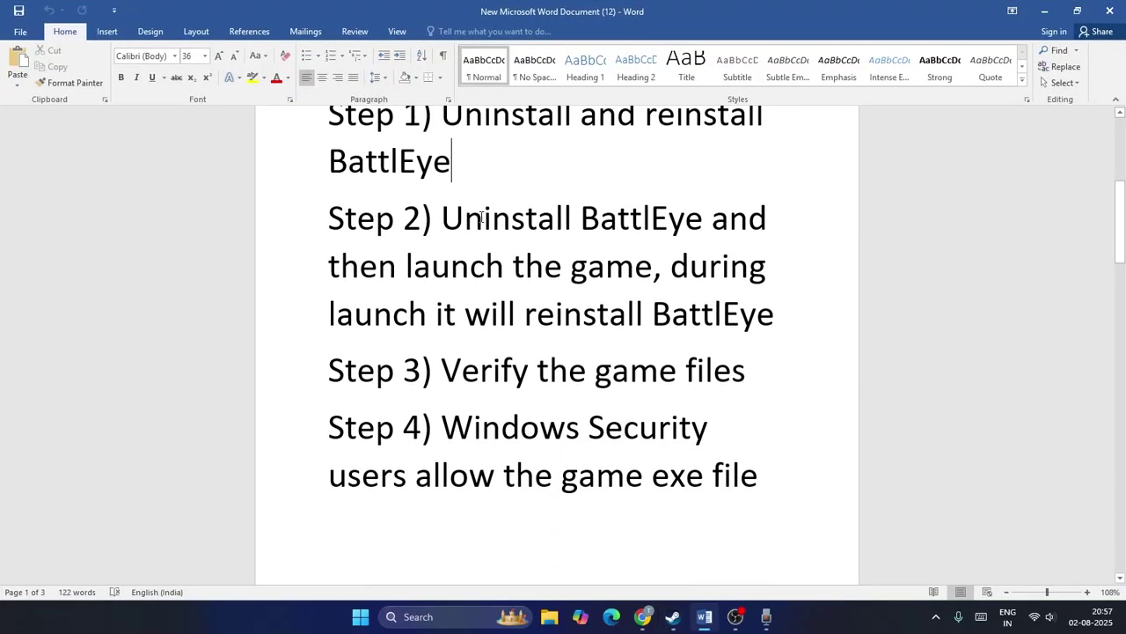
{"action": "left_click", "coordinate": [451, 218]}
{"action": "left_click_drag", "start_coordinate": [476, 219], "coordinate": [779, 299]}
{"action": "left_click", "coordinate": [778, 300]}
Reopen Siege X's BattlEye folder from Steam, select Uninstall_BattlEye, and close Explorer.
{"action": "left_click", "coordinate": [678, 616]}
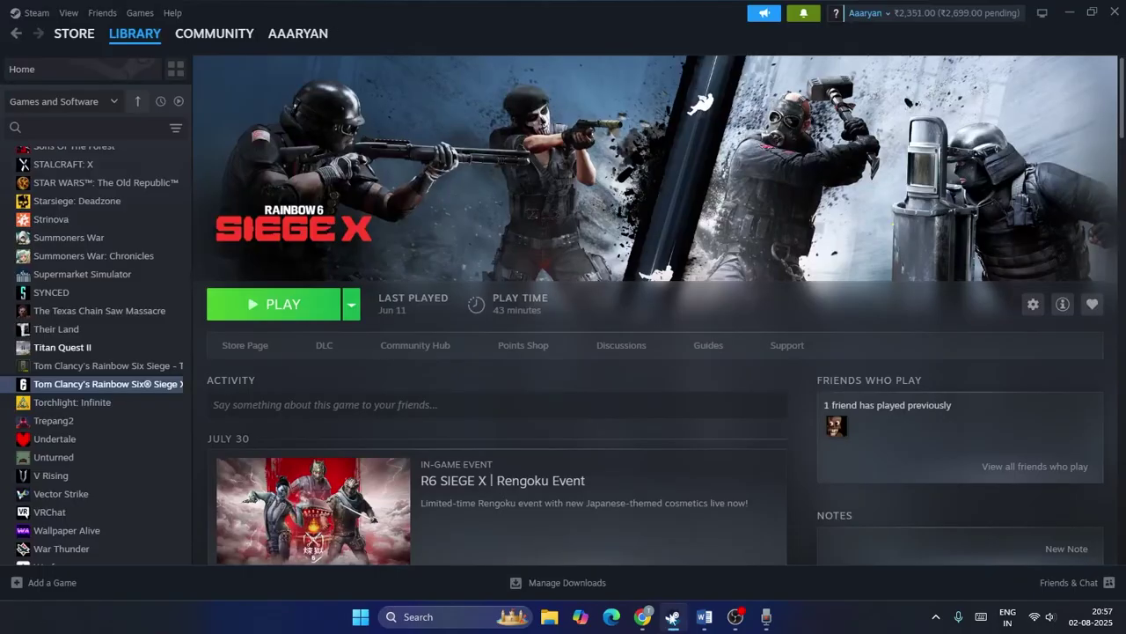
{"action": "right_click", "coordinate": [142, 392]}
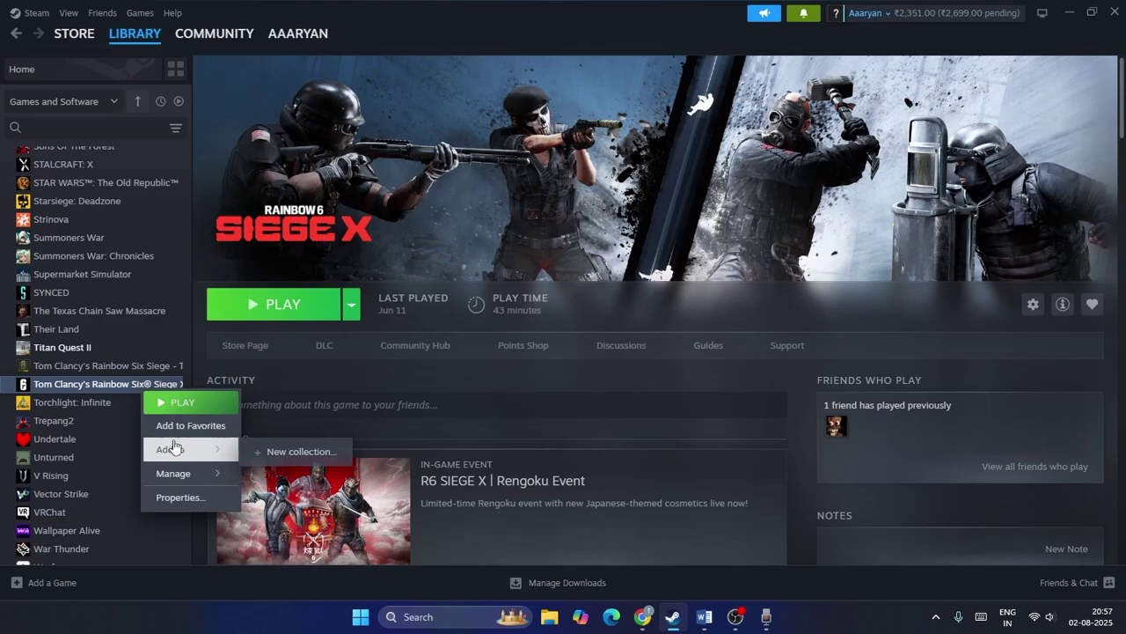
{"action": "mouse_move", "coordinate": [176, 473]}
{"action": "left_click", "coordinate": [298, 384]}
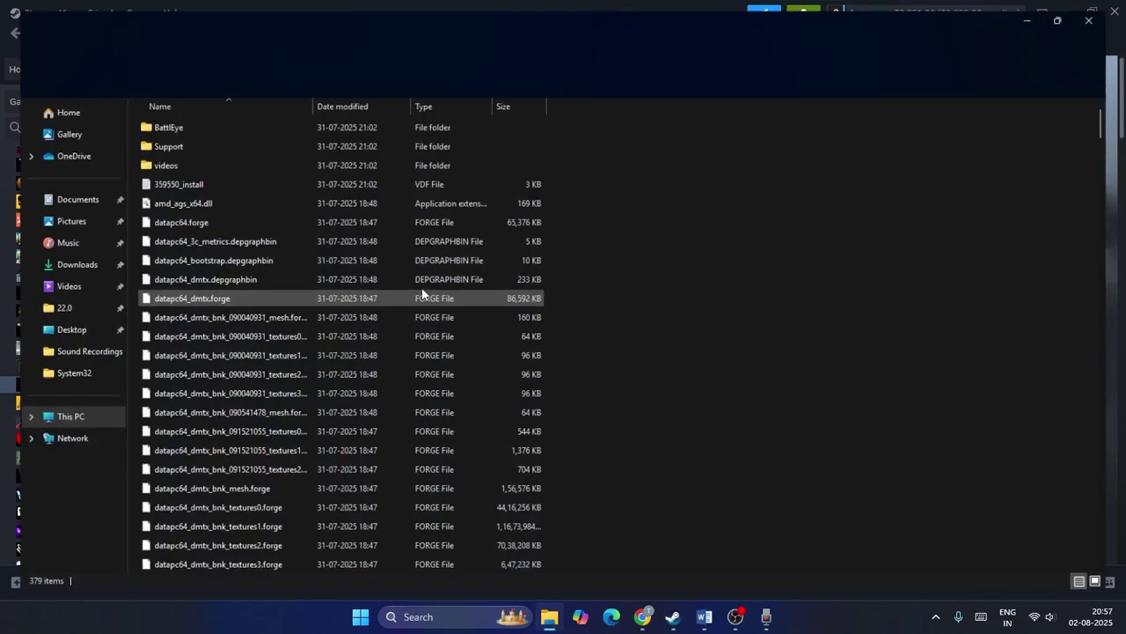
{"action": "left_click", "coordinate": [157, 122]}
{"action": "double_click", "coordinate": [157, 122]}
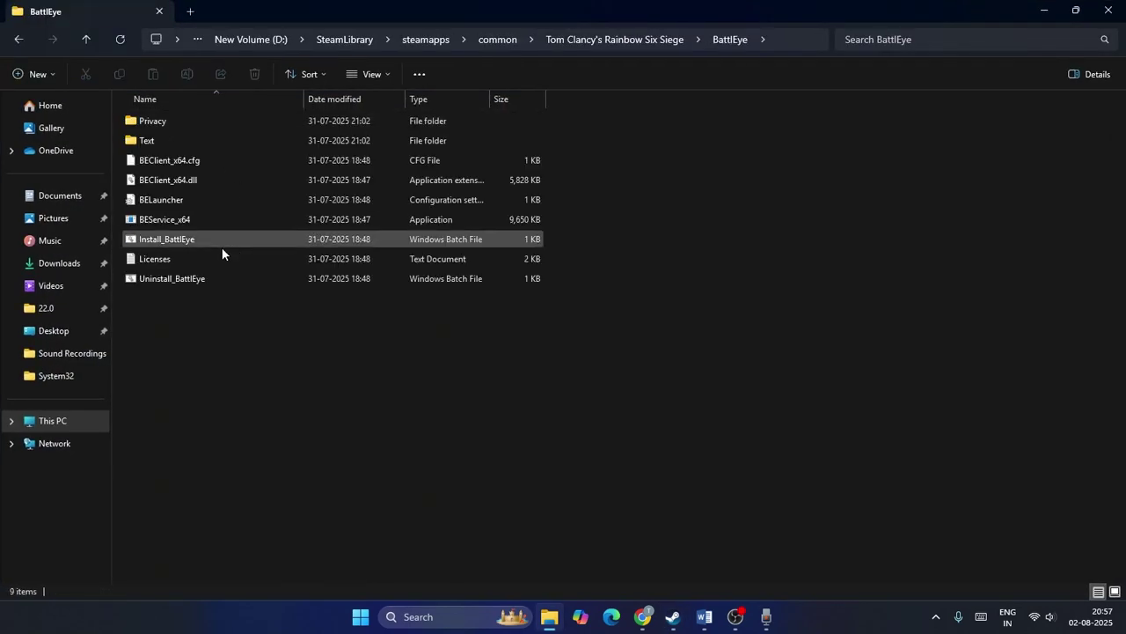
{"action": "left_click", "coordinate": [172, 284]}
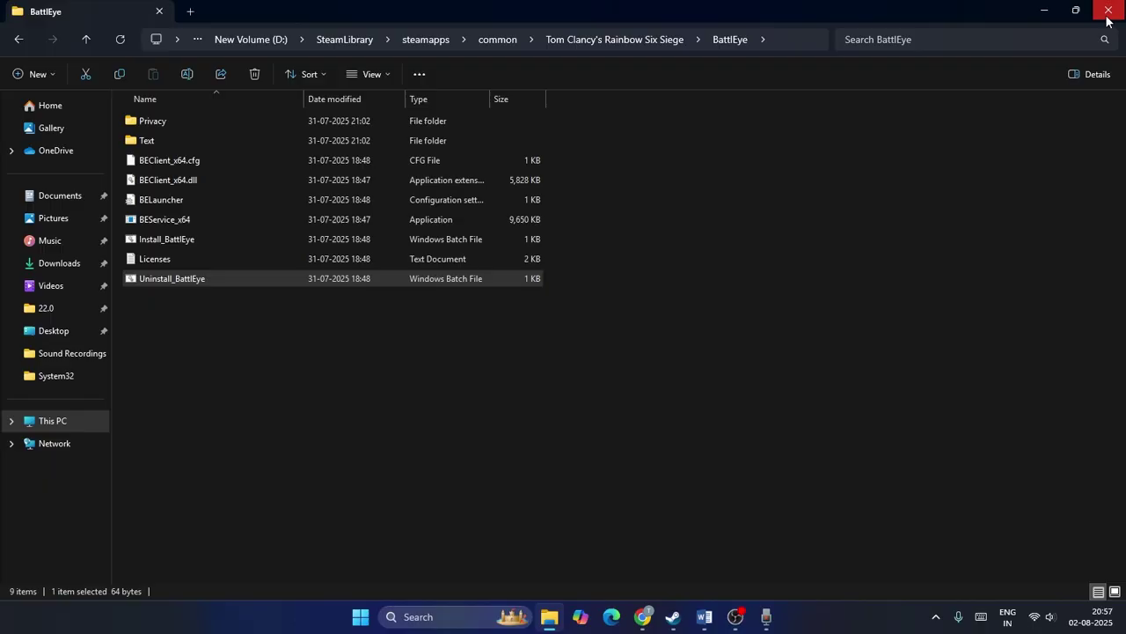
{"action": "left_click", "coordinate": [1108, 12]}
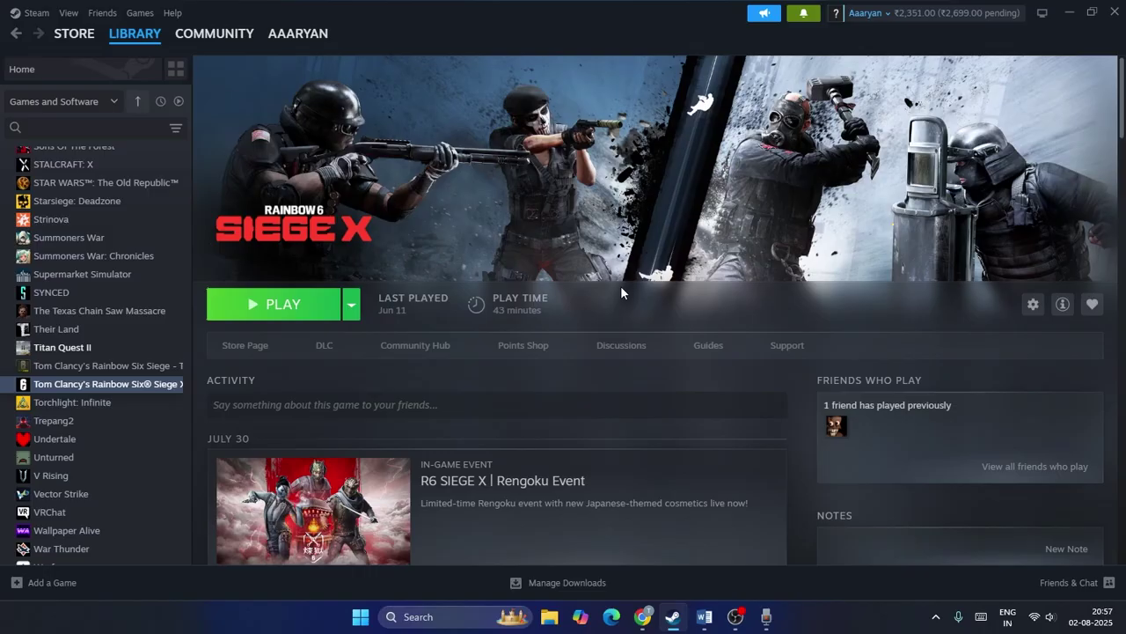
{"action": "left_click", "coordinate": [704, 616]}
{"action": "scroll", "coordinate": [466, 301], "scroll_direction": "down", "scroll_amount": 2}
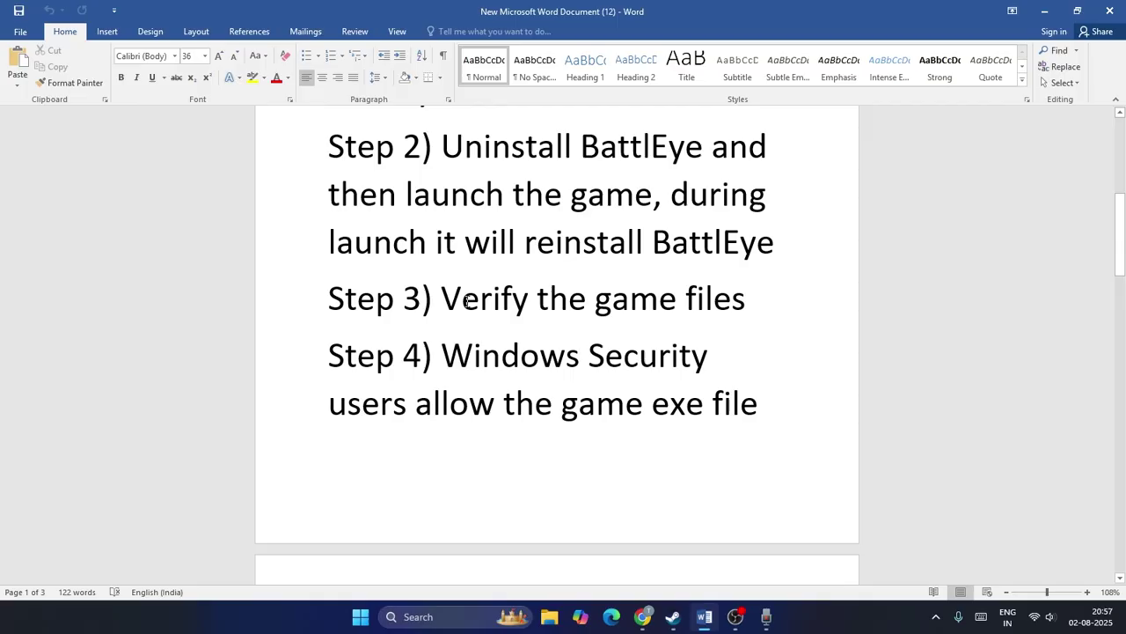
{"action": "left_click_drag", "start_coordinate": [440, 297], "coordinate": [748, 299]}
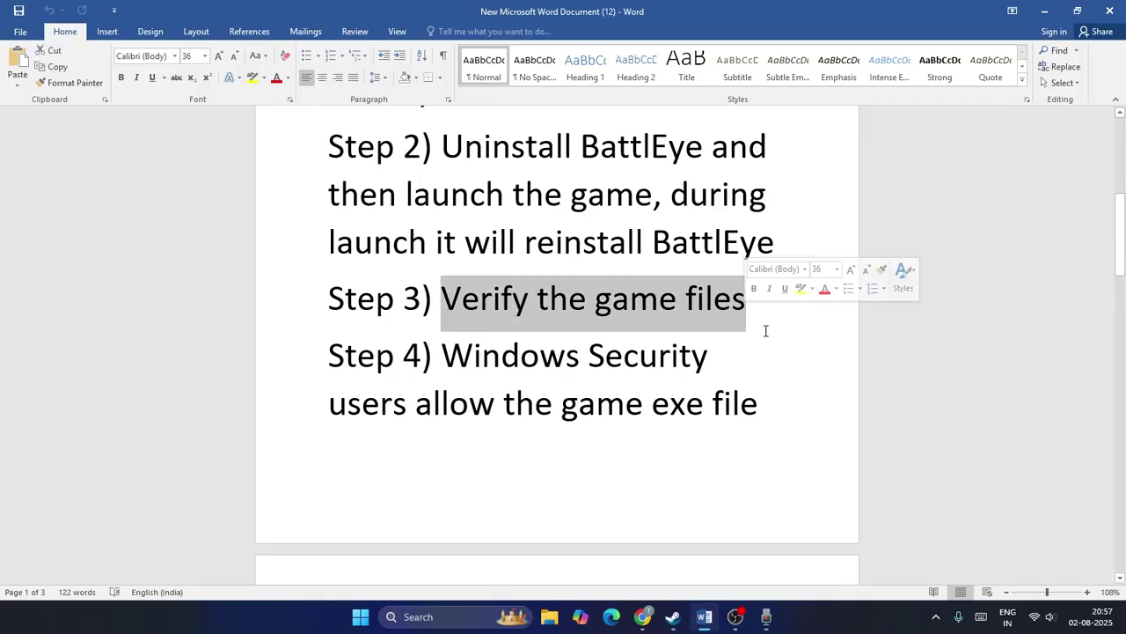
{"action": "left_click", "coordinate": [766, 330]}
Open Siege X's Properties at Installed Files, showing 56.33 GB on New Volume (D:).
{"action": "left_click", "coordinate": [673, 616]}
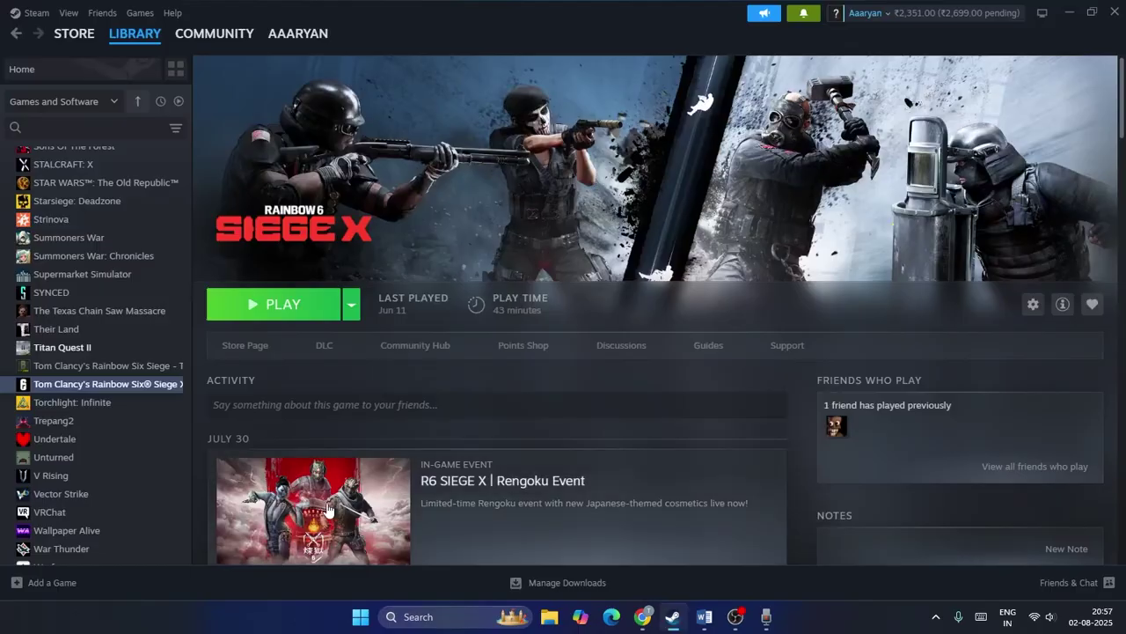
{"action": "right_click", "coordinate": [117, 389]}
{"action": "left_click", "coordinate": [159, 494]}
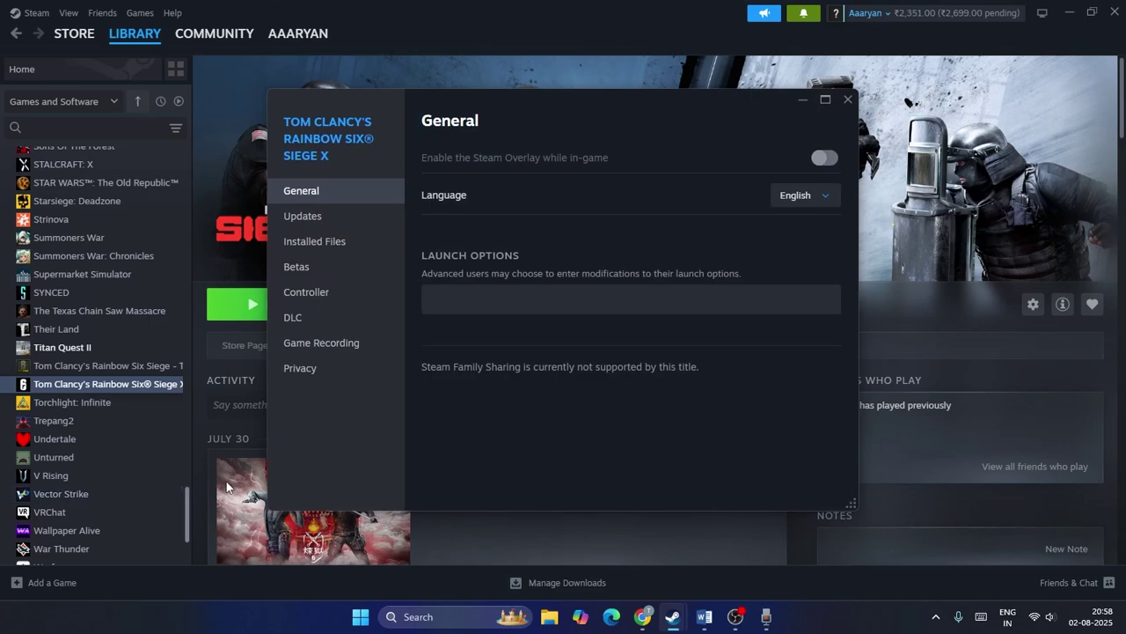
{"action": "left_click", "coordinate": [347, 246]}
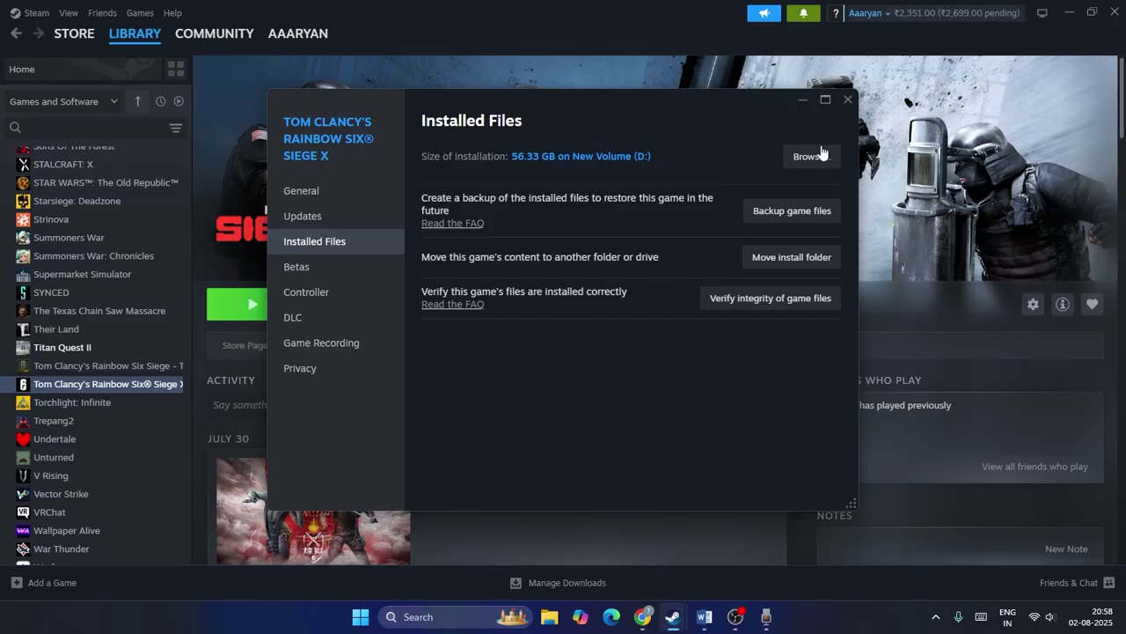
Close Siege X's properties and scroll the Word guide down to Steps 5 and 6.
{"action": "left_click", "coordinate": [847, 99]}
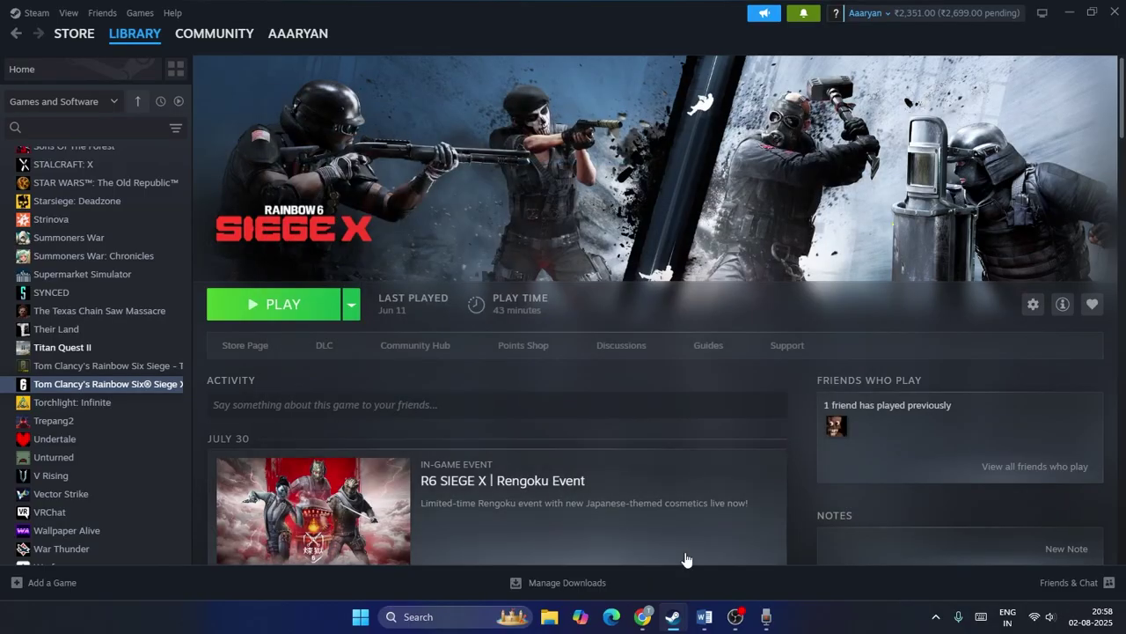
{"action": "left_click", "coordinate": [705, 617]}
{"action": "scroll", "coordinate": [554, 352], "scroll_direction": "down", "scroll_amount": 2}
{"action": "left_click_drag", "start_coordinate": [441, 247], "coordinate": [784, 294]}
{"action": "scroll", "coordinate": [675, 377], "scroll_direction": "down", "scroll_amount": 3}
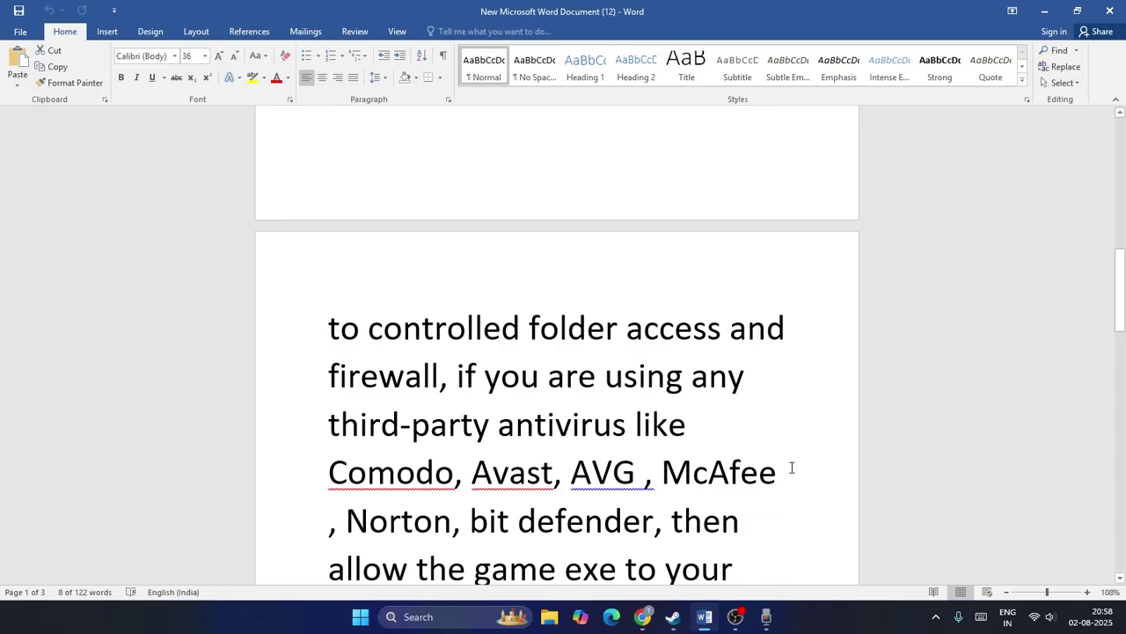
{"action": "scroll", "coordinate": [792, 468], "scroll_direction": "down", "scroll_amount": 3}
{"action": "scroll", "coordinate": [621, 327], "scroll_direction": "up", "scroll_amount": 1}
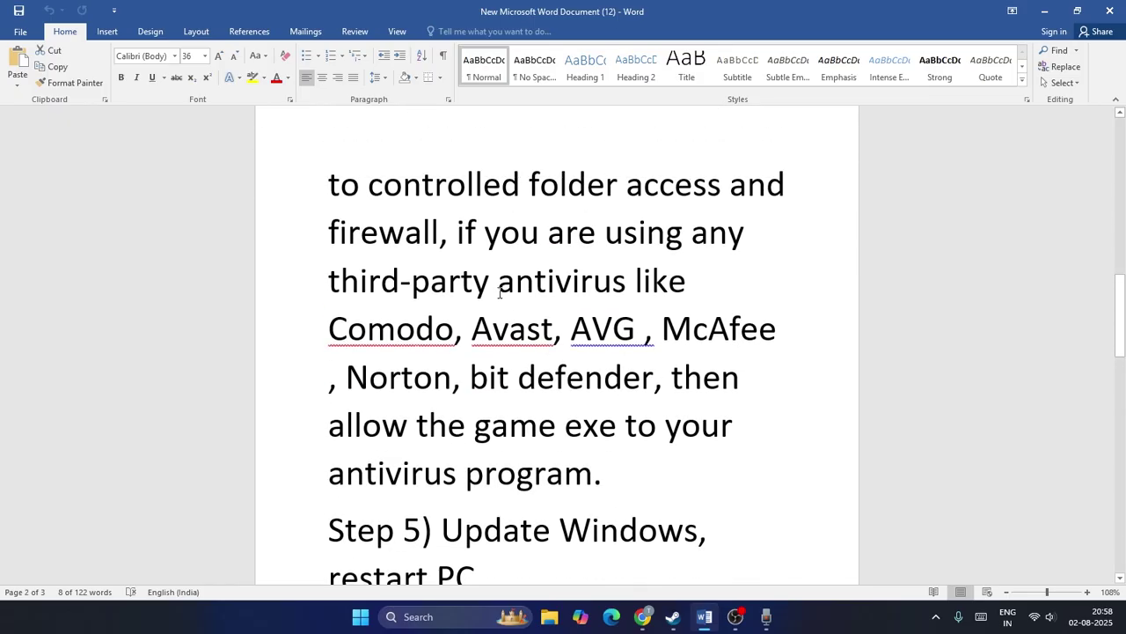
{"action": "scroll", "coordinate": [574, 296], "scroll_direction": "down", "scroll_amount": 1}
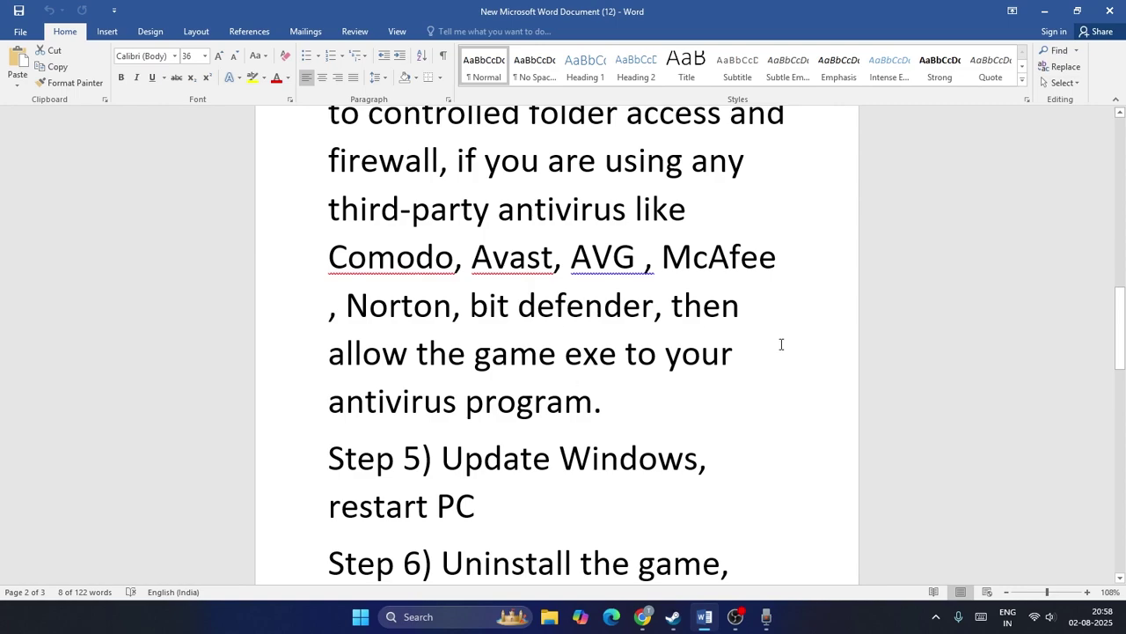
{"action": "scroll", "coordinate": [704, 347], "scroll_direction": "down", "scroll_amount": 3}
Minimize the Word guide and Steam to clear the desktop.
{"action": "left_click", "coordinate": [1078, 10]}
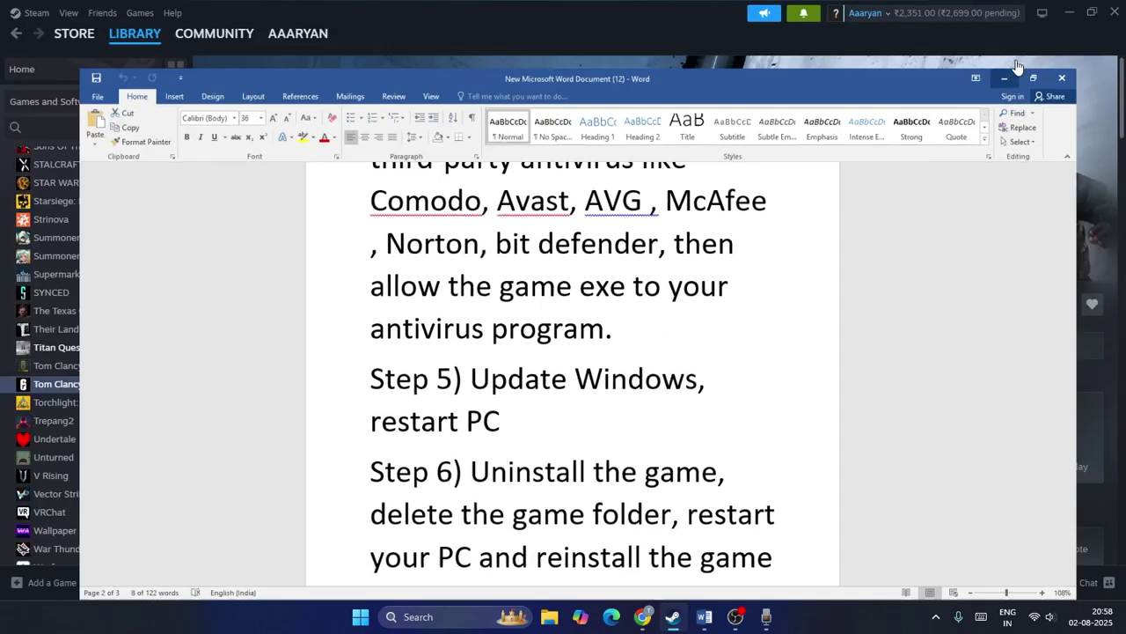
{"action": "left_click", "coordinate": [1008, 76]}
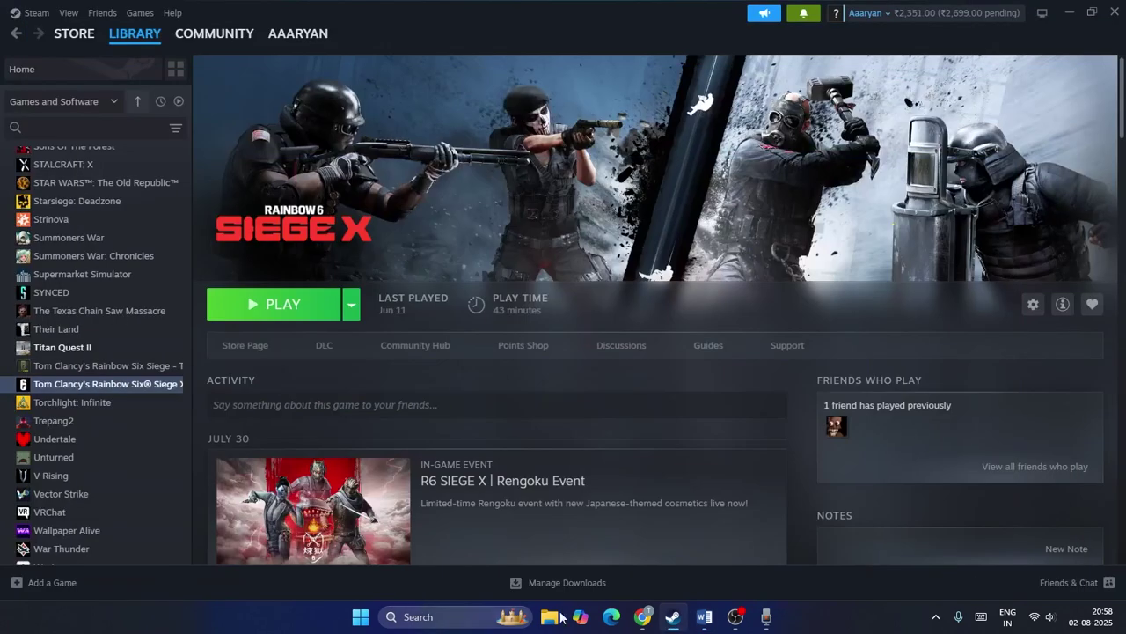
{"action": "left_click", "coordinate": [1070, 14]}
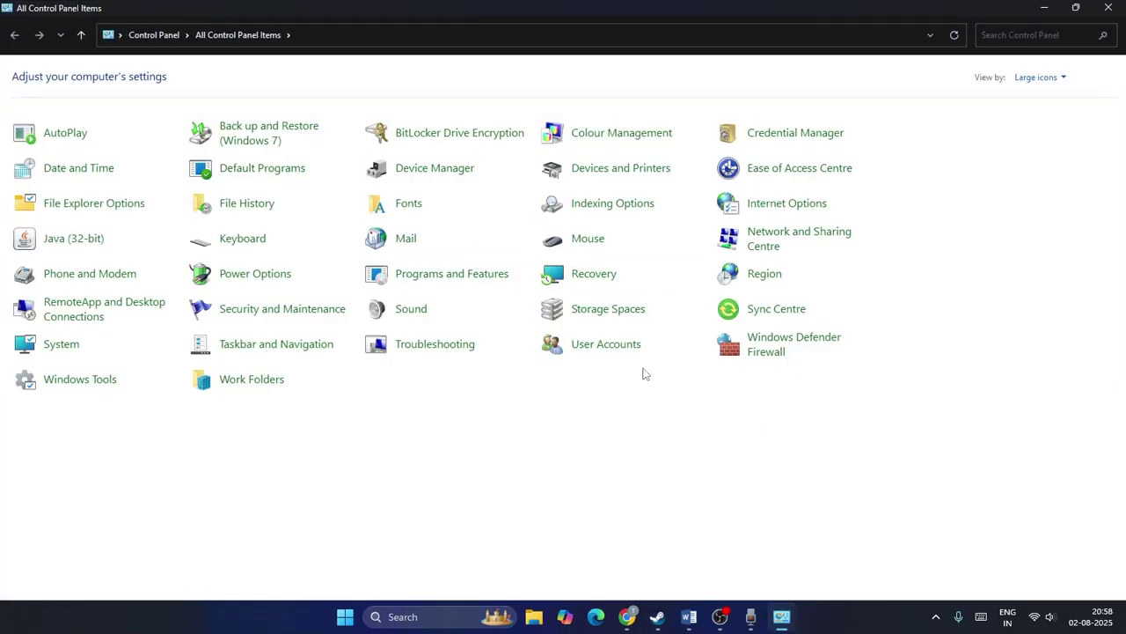
Check Windows Defender Firewall's allowed apps for Rainbow Six - Siege: Launcher on Private and Public.
{"action": "left_click", "coordinate": [759, 354]}
{"action": "left_click", "coordinate": [54, 114]}
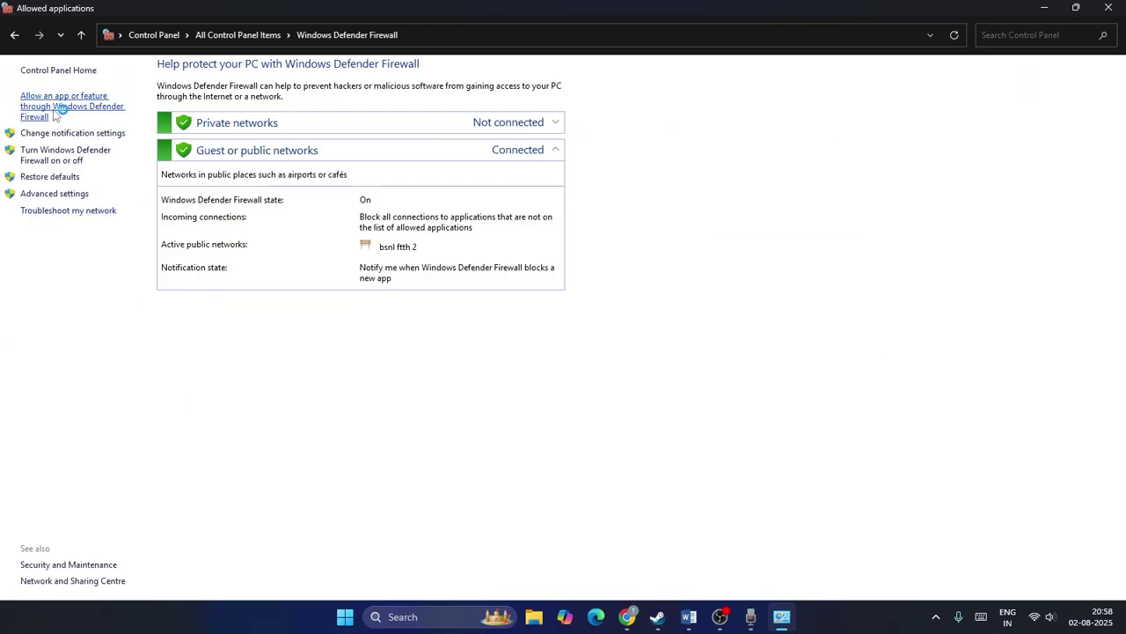
{"action": "scroll", "coordinate": [489, 268], "scroll_direction": "down", "scroll_amount": 20}
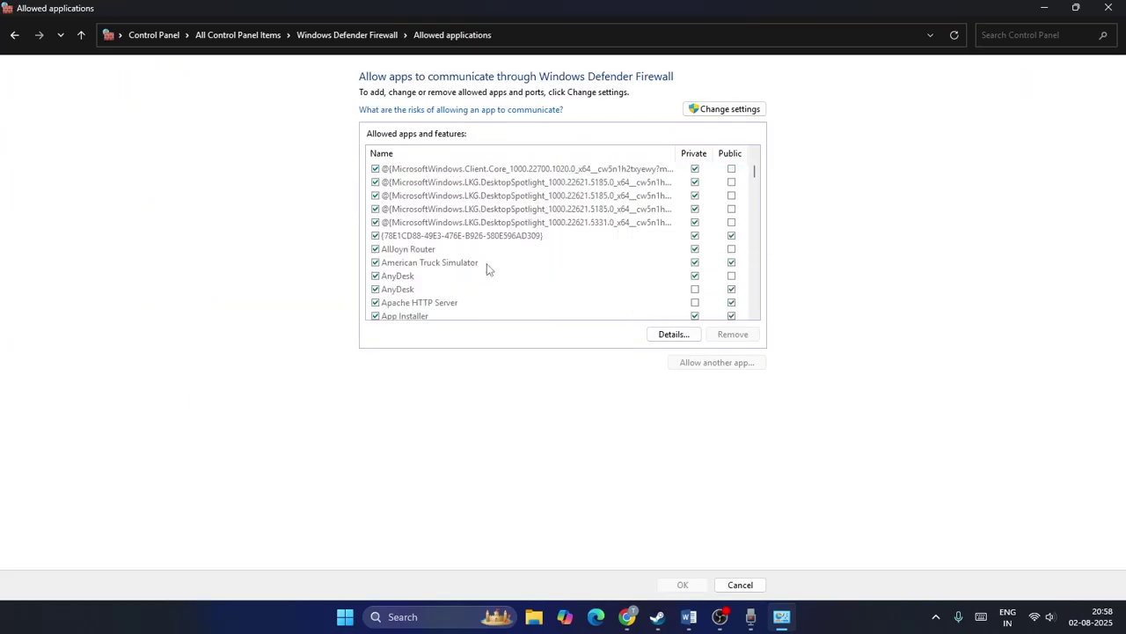
{"action": "scroll", "coordinate": [489, 268], "scroll_direction": "down", "scroll_amount": 20}
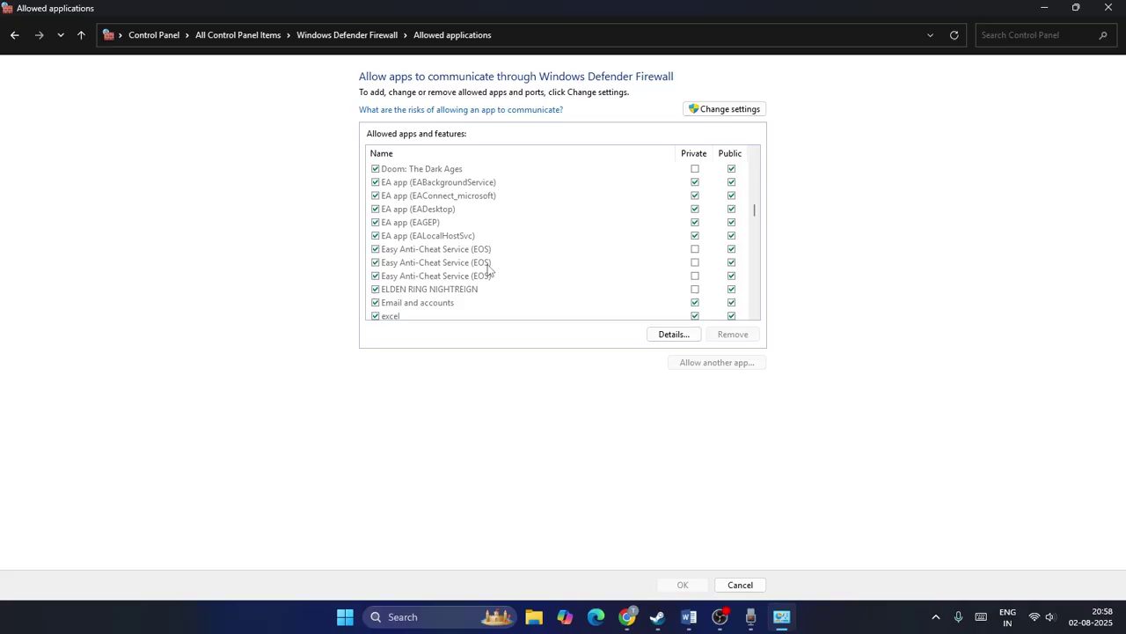
{"action": "scroll", "coordinate": [490, 270], "scroll_direction": "down", "scroll_amount": 4}
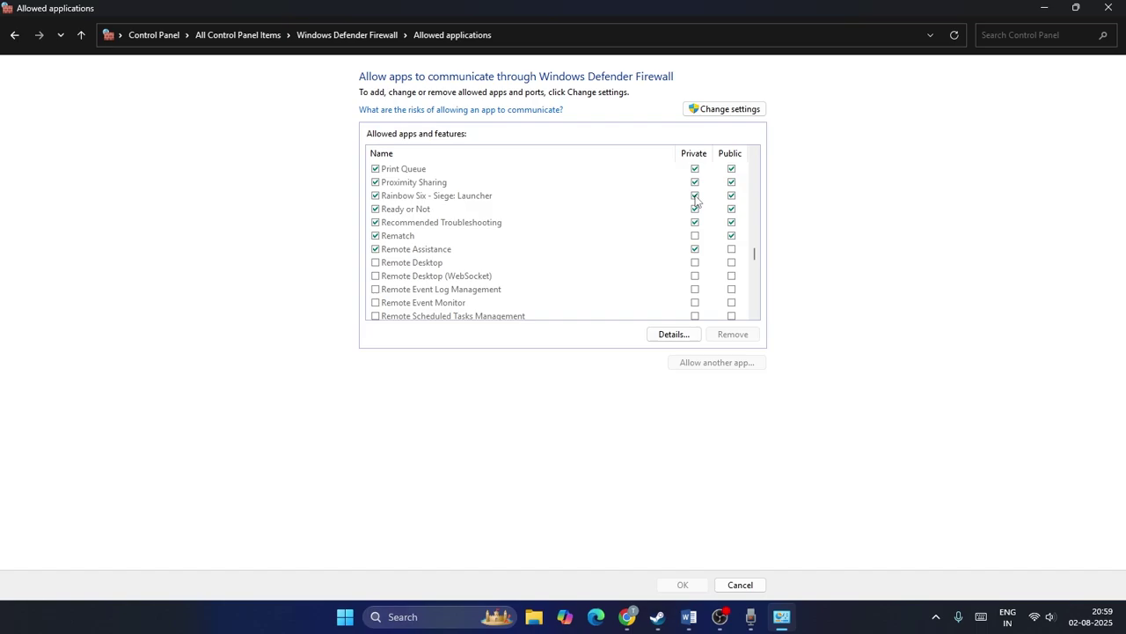
Close the firewall window and confirm in Settings that Windows Update reports the PC up to date.
{"action": "left_click", "coordinate": [1108, 8]}
{"action": "left_click", "coordinate": [704, 616]}
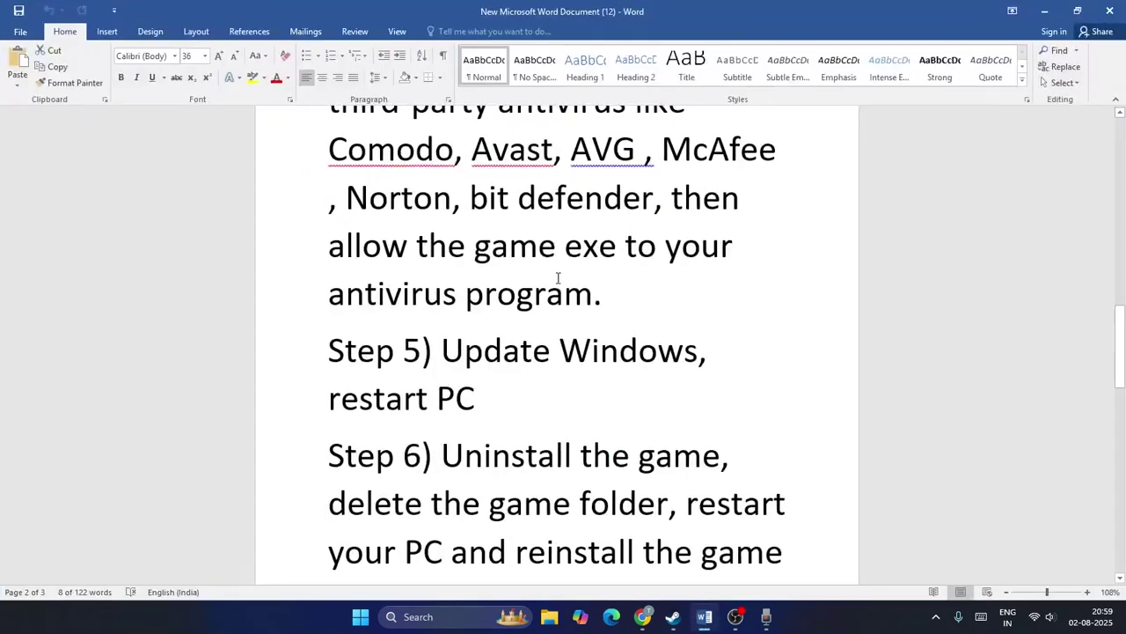
{"action": "left_click", "coordinate": [421, 623]}
{"action": "type", "text": "set"}
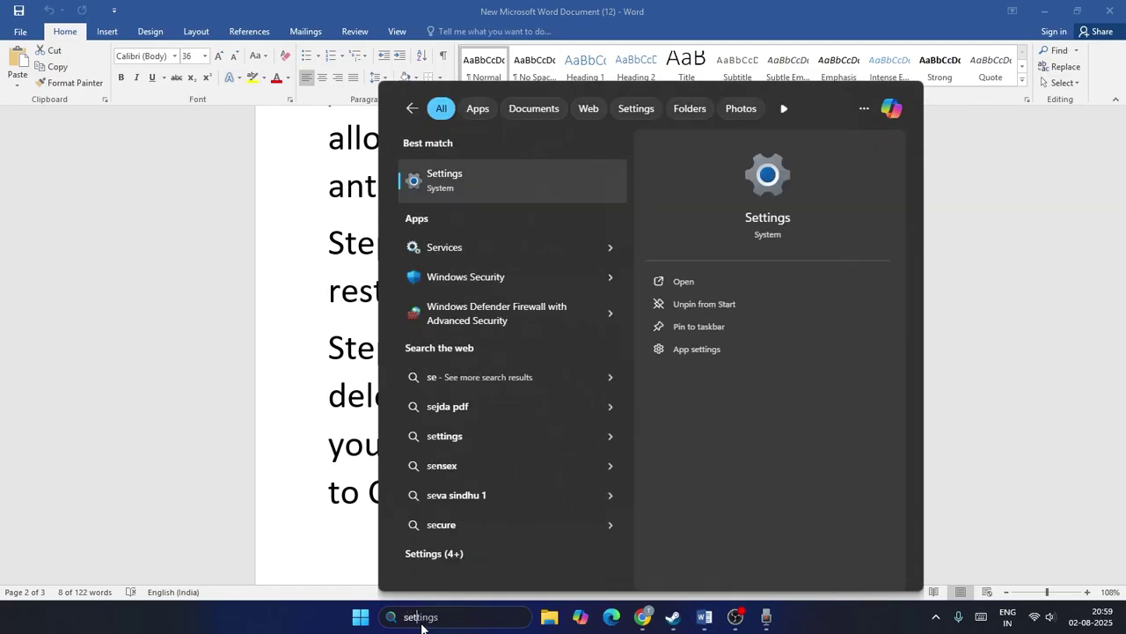
{"action": "left_click", "coordinate": [460, 187]}
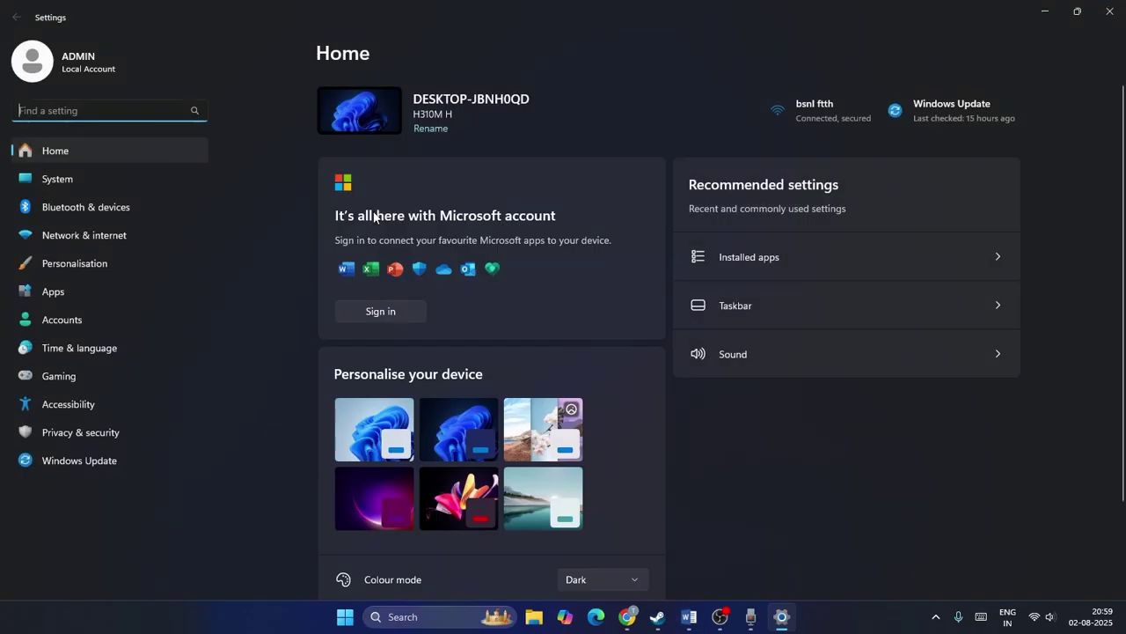
{"action": "left_click", "coordinate": [81, 461]}
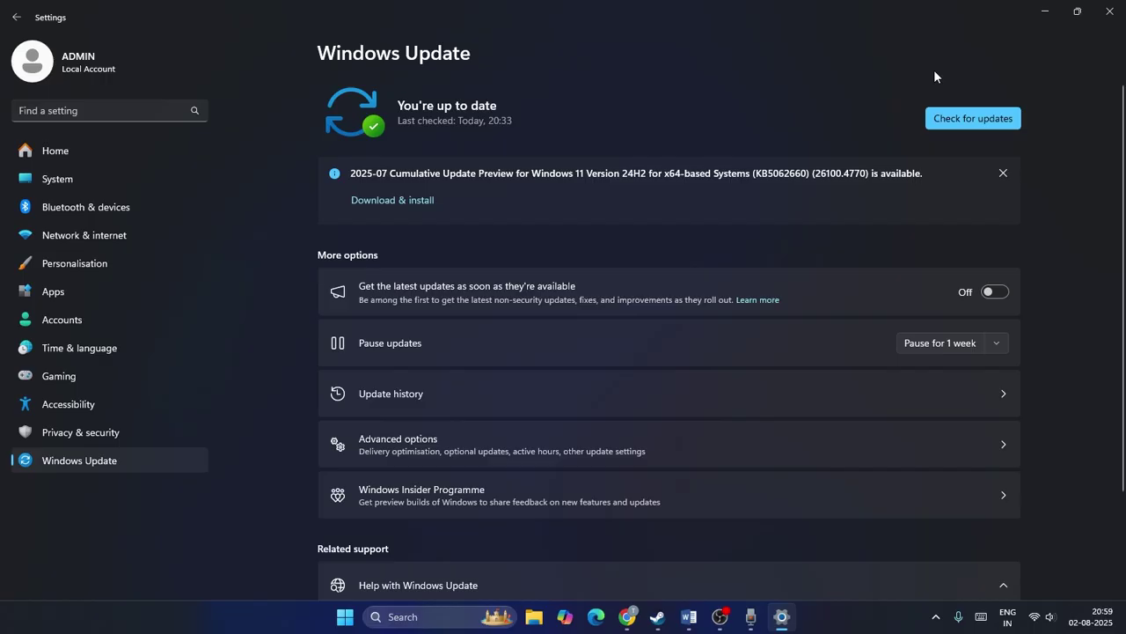
{"action": "left_click", "coordinate": [1101, 21]}
Go over Step 6's reinstall advice in the Word guide, then return to Steam.
{"action": "scroll", "coordinate": [605, 266], "scroll_direction": "down", "scroll_amount": 2}
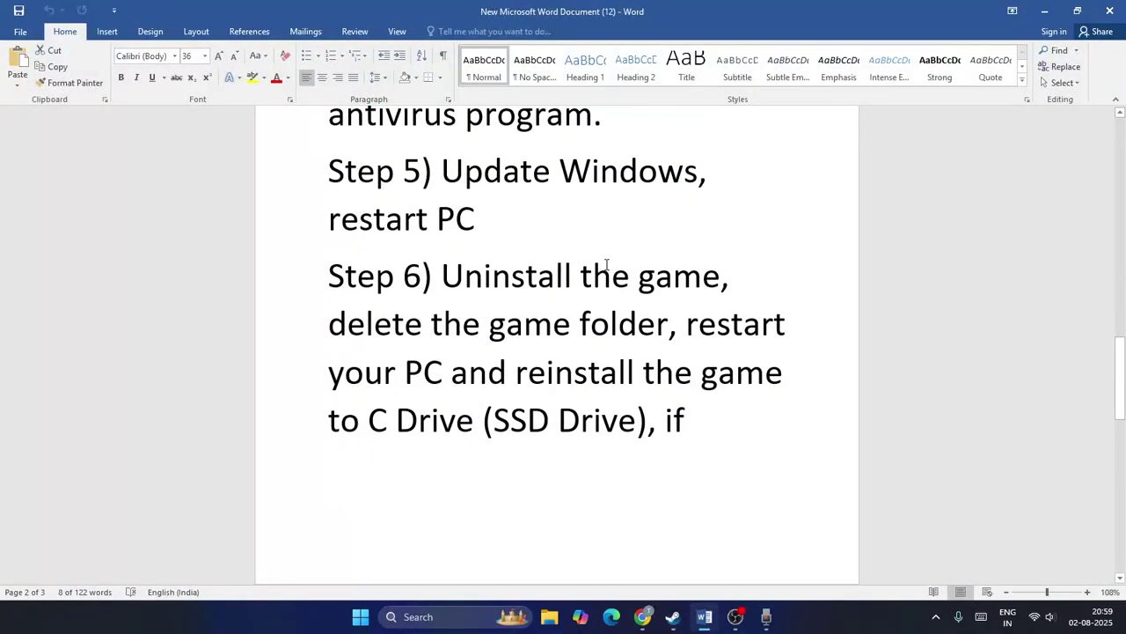
{"action": "left_click_drag", "start_coordinate": [440, 230], "coordinate": [716, 385]}
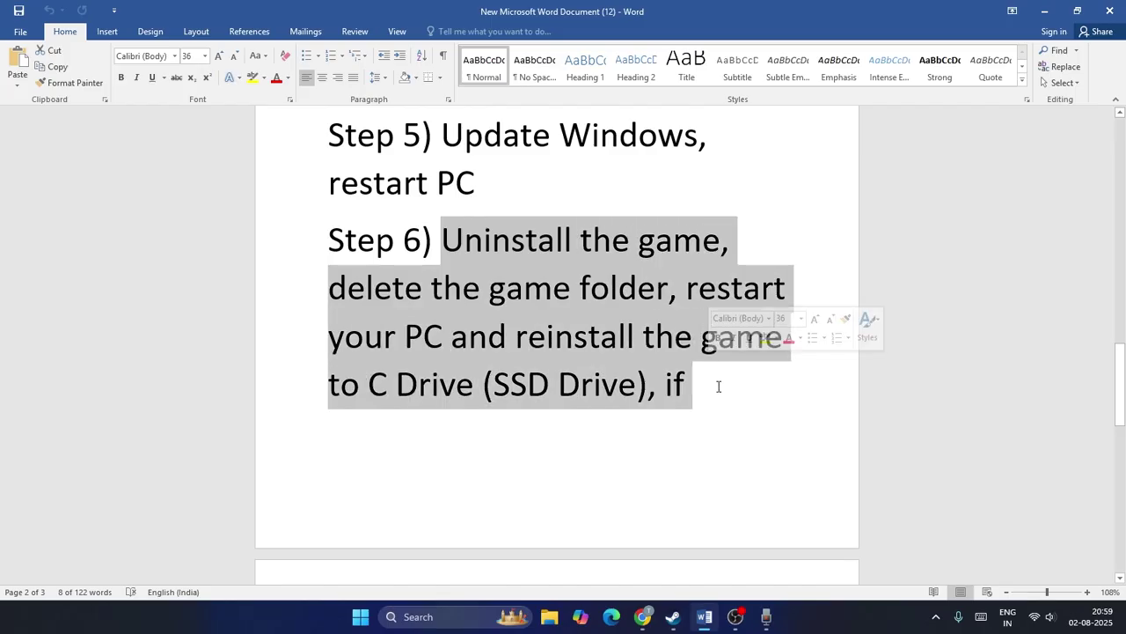
{"action": "left_click", "coordinate": [718, 382]}
{"action": "scroll", "coordinate": [720, 380], "scroll_direction": "down", "scroll_amount": 1}
{"action": "scroll", "coordinate": [720, 380], "scroll_direction": "down", "scroll_amount": 3}
{"action": "left_click", "coordinate": [672, 616]}
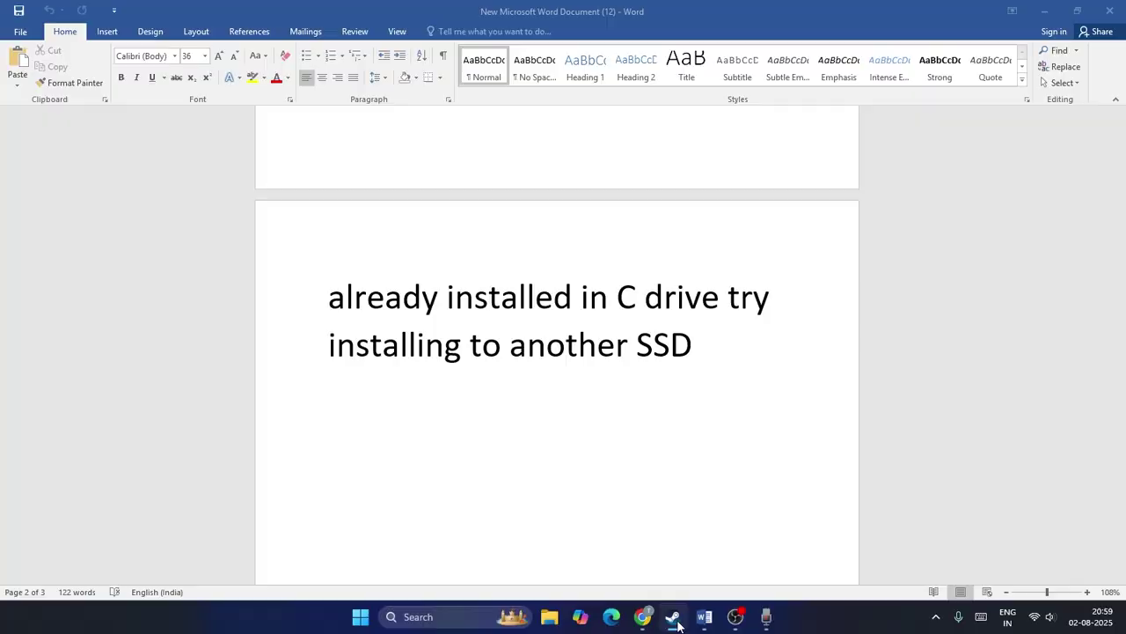
Show Siege X's Manage > Uninstall option, then dismiss it without uninstalling.
{"action": "right_click", "coordinate": [112, 388]}
{"action": "mouse_move", "coordinate": [168, 467]}
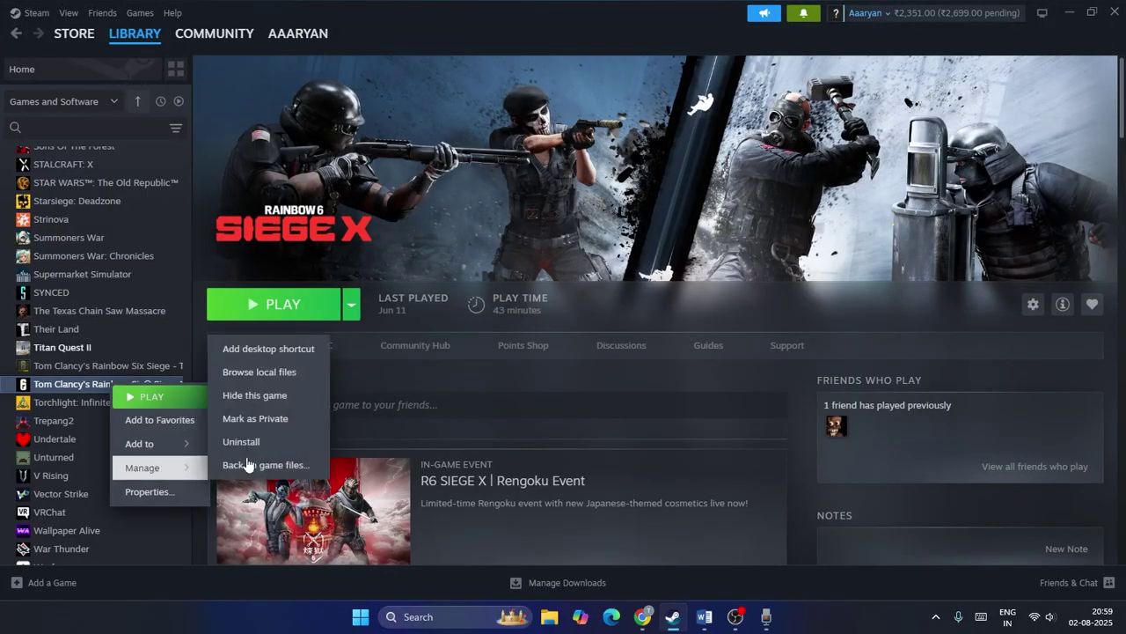
{"action": "left_click", "coordinate": [832, 285]}
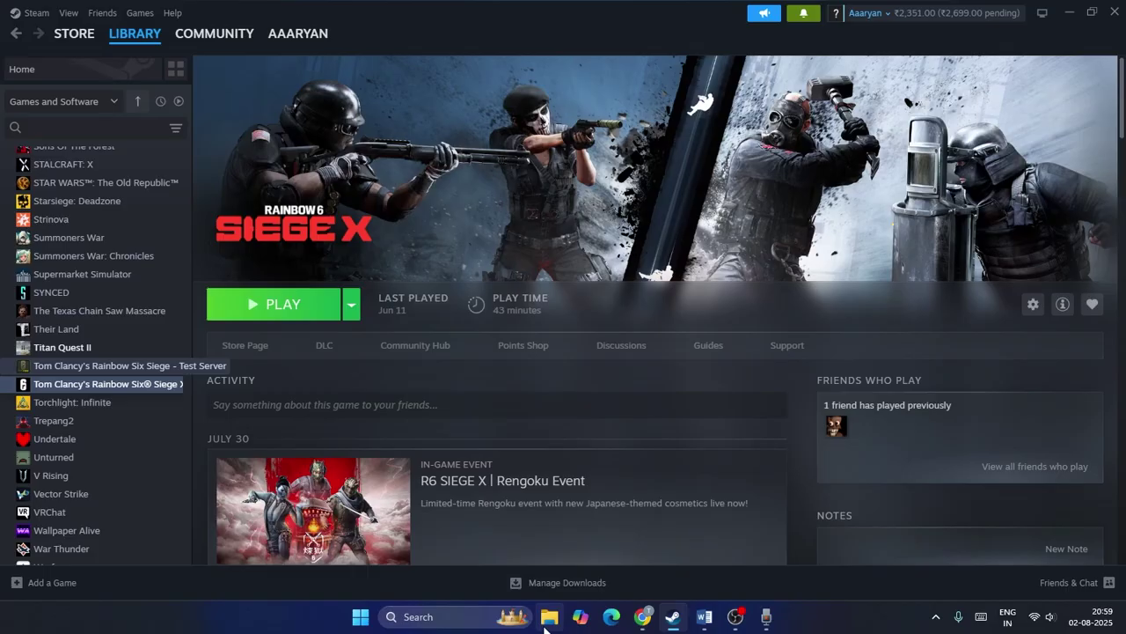
View the drives in File Explorer's This PC, close it, and scroll the Word guide to its title.
{"action": "key", "text": "super+e"}
{"action": "left_click", "coordinate": [40, 422]}
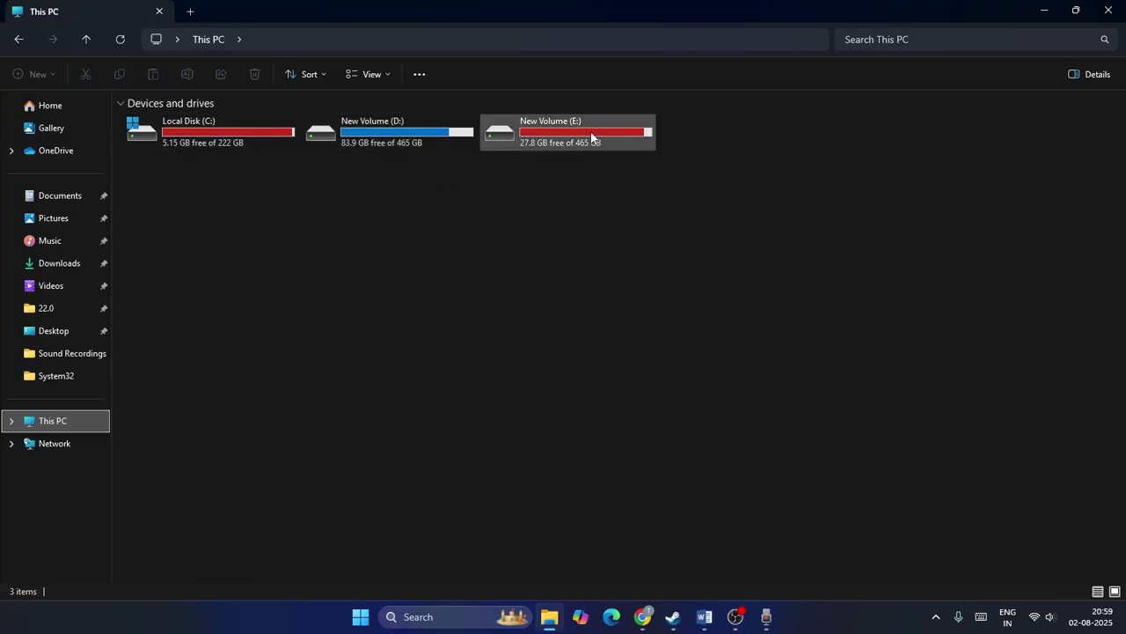
{"action": "left_click", "coordinate": [1108, 10]}
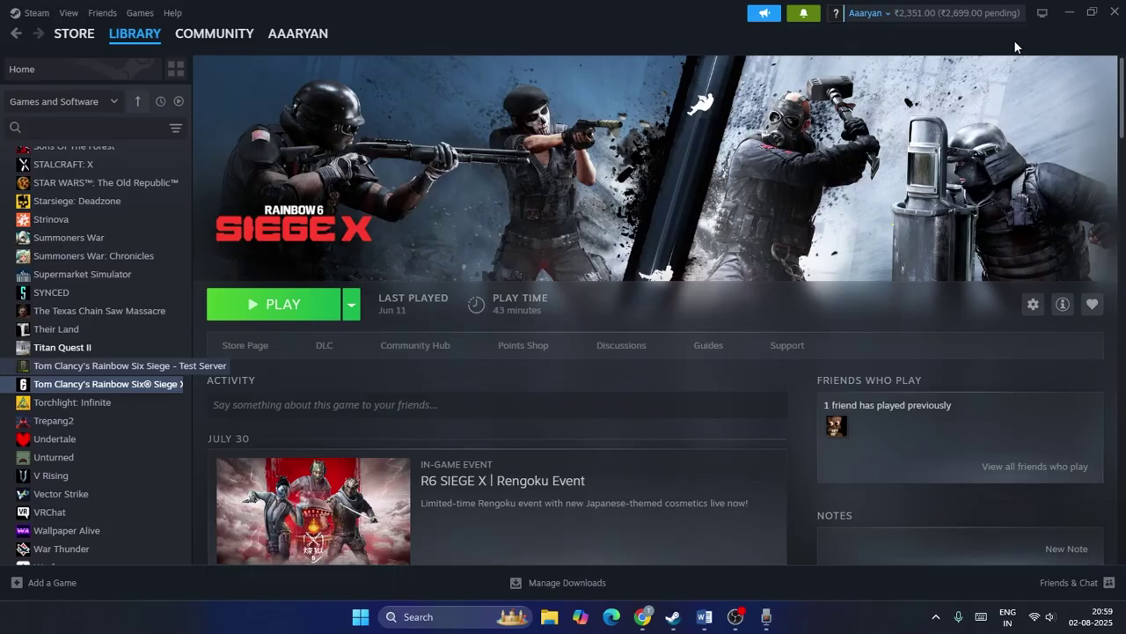
{"action": "left_click", "coordinate": [1069, 12]}
{"action": "scroll", "coordinate": [1030, 258], "scroll_direction": "up", "scroll_amount": 1}
{"action": "left_click_drag", "start_coordinate": [1123, 472], "coordinate": [1124, 145]}
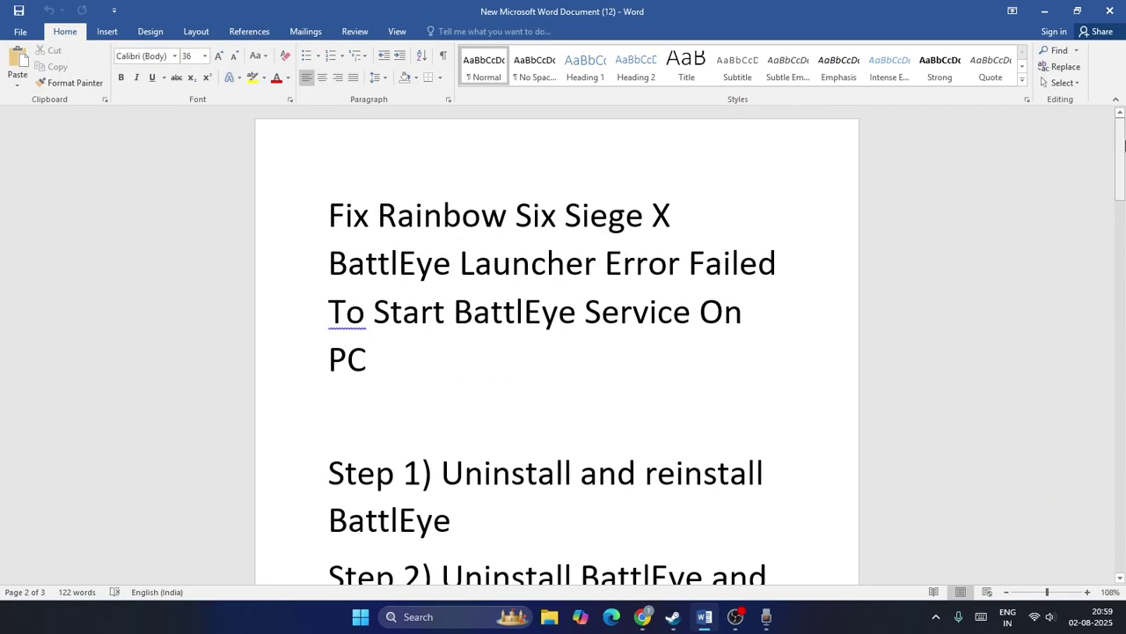